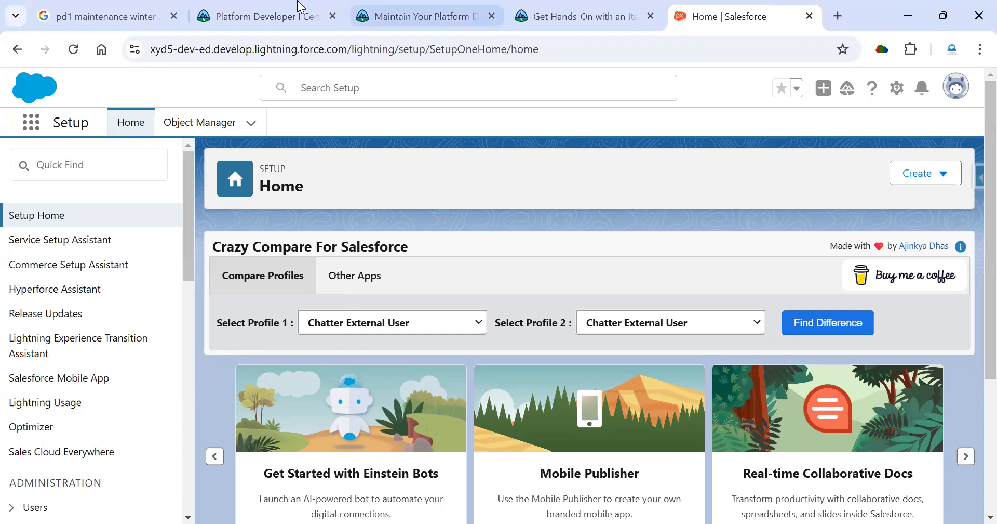
# - Switch to the Platform Developer I Certification Maintenance (Winter '25) module page and dismiss the Learn menu
pyautogui.click(259, 16)
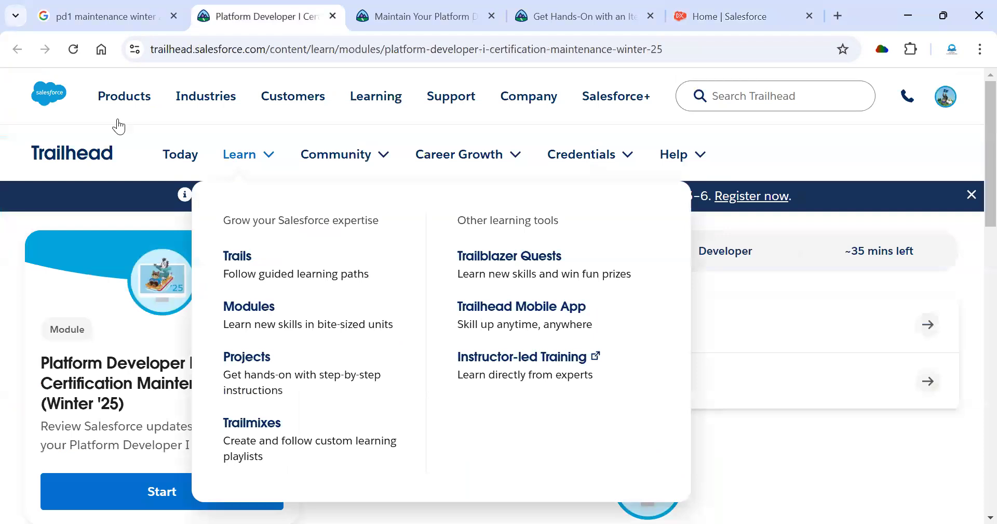
pyautogui.click(39, 124)
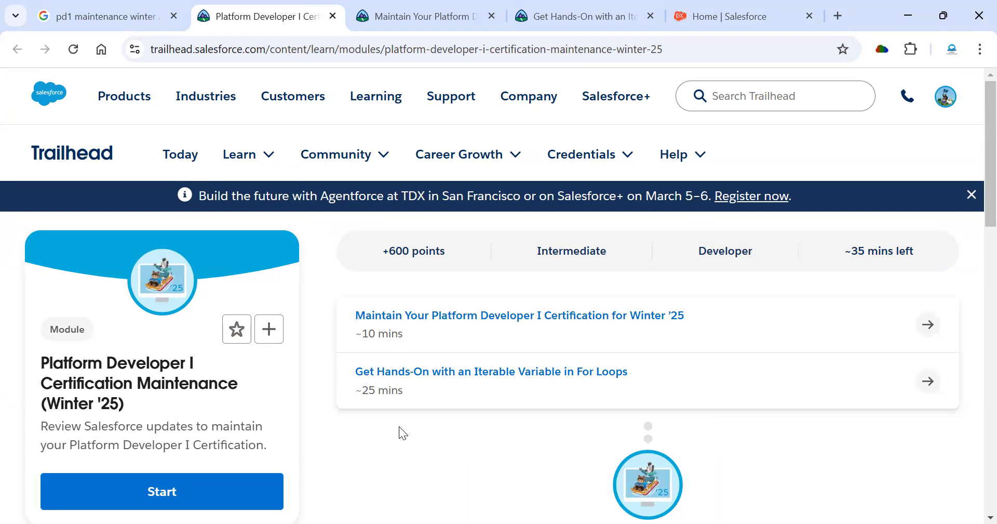
# - Close the two old unit pages, Maintain Your Platform and Get Hands-On
pyautogui.scroll(-4, 399, 426)
pyautogui.scroll(4, 401, 432)
pyautogui.click(491, 15)
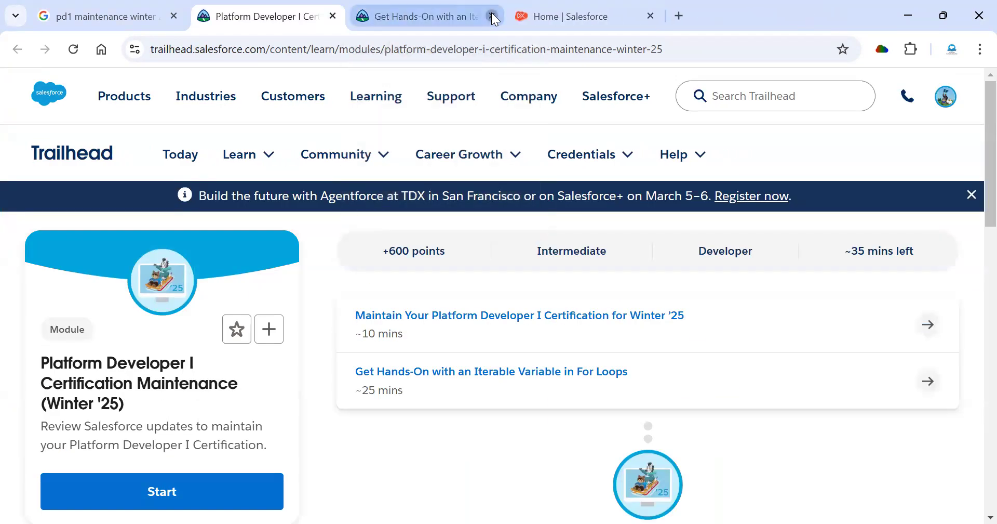
pyautogui.click(491, 15)
# - Open the Maintain Your Platform Developer I Certification for Winter '25 unit in a new tab
pyautogui.moveTo(341, 155)
pyautogui.scroll(-1, 417, 420)
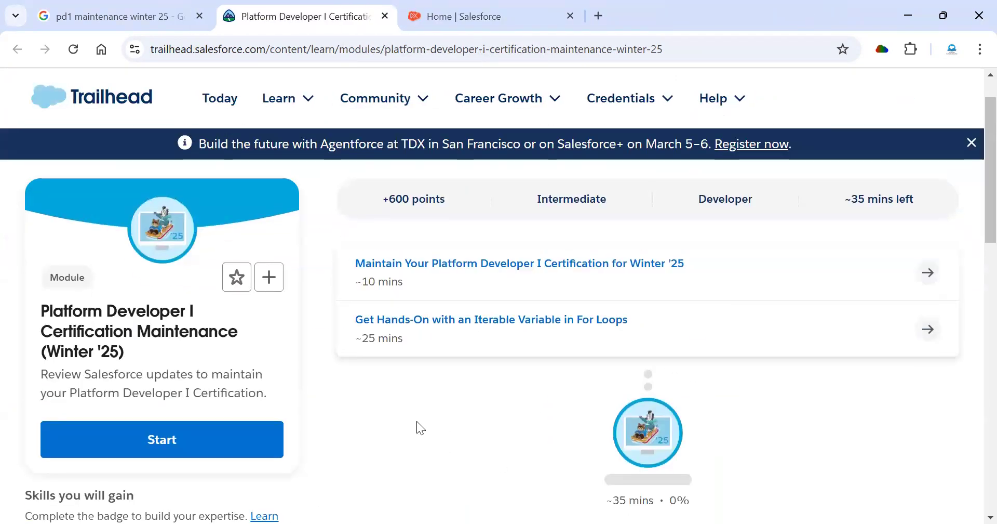
pyautogui.scroll(1, 572, 303)
pyautogui.rightClick(561, 304)
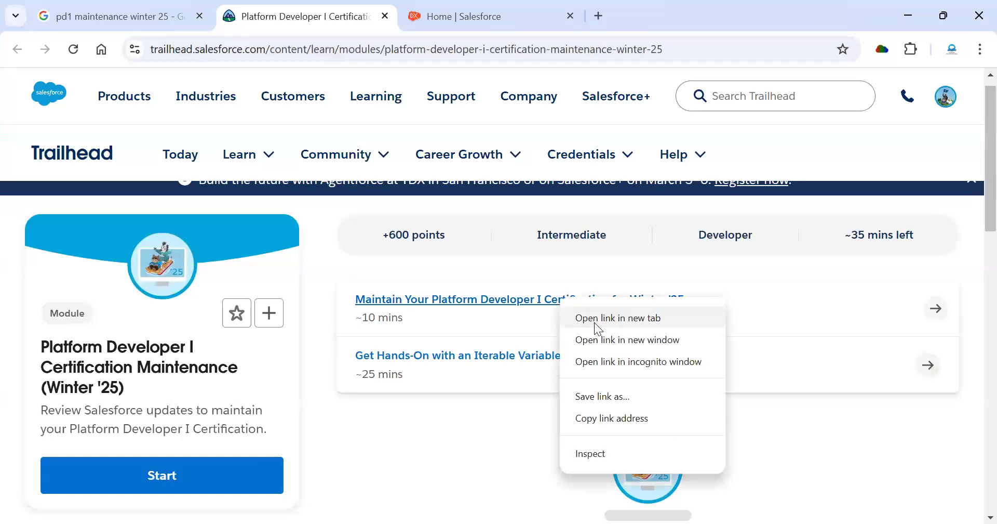
pyautogui.click(594, 320)
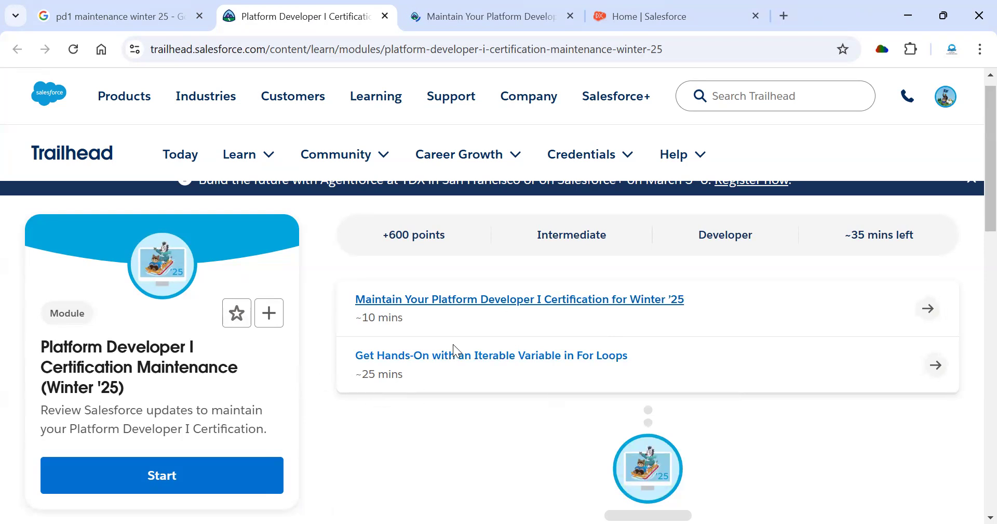
# - Read through the Winter '25 unit past Sum It Up and Resources to quiz question 1
pyautogui.click(483, 10)
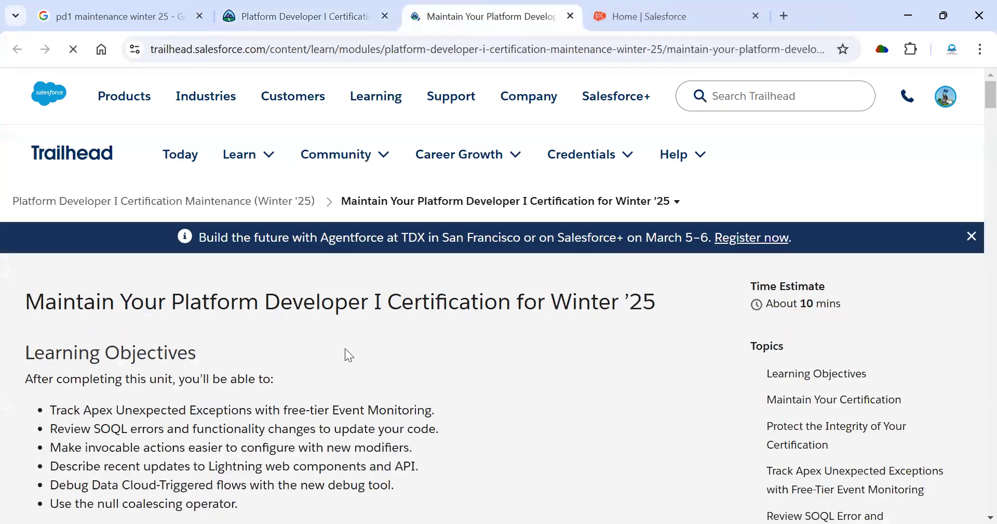
pyautogui.scroll(-12, 345, 348)
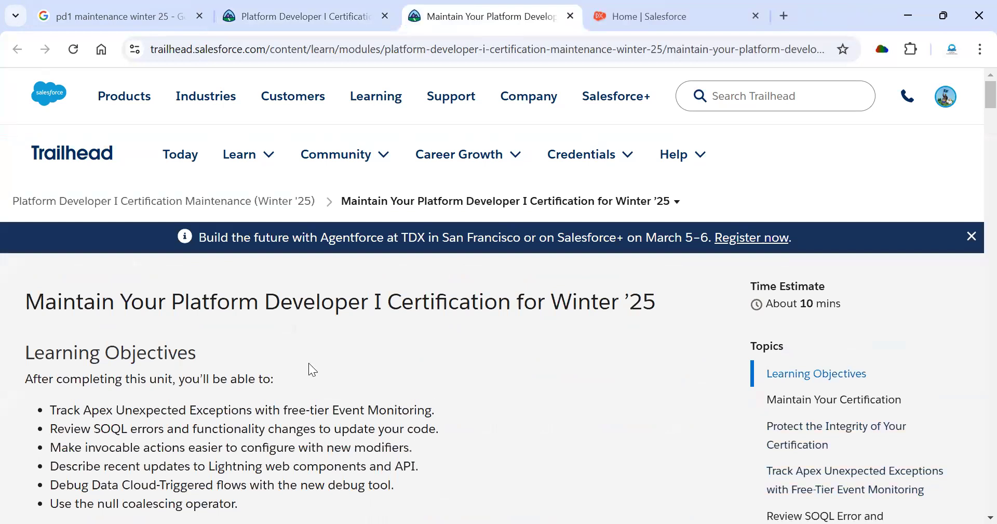
pyautogui.scroll(-3, 258, 347)
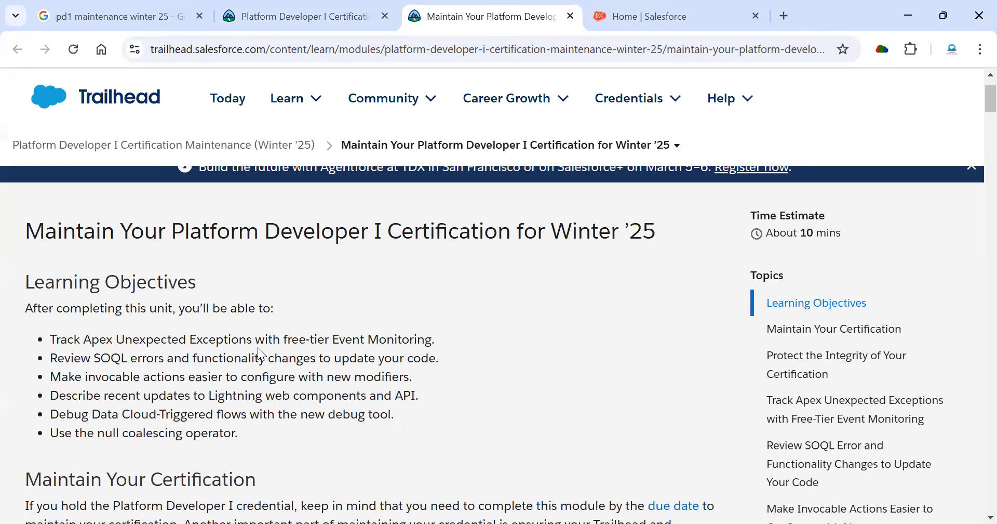
pyautogui.scroll(-6, 151, 374)
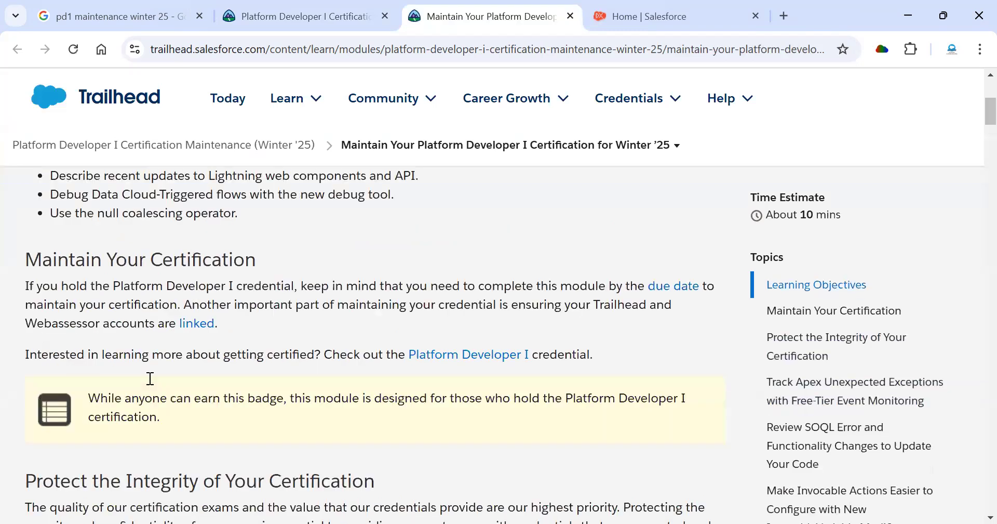
pyautogui.scroll(-10, 160, 352)
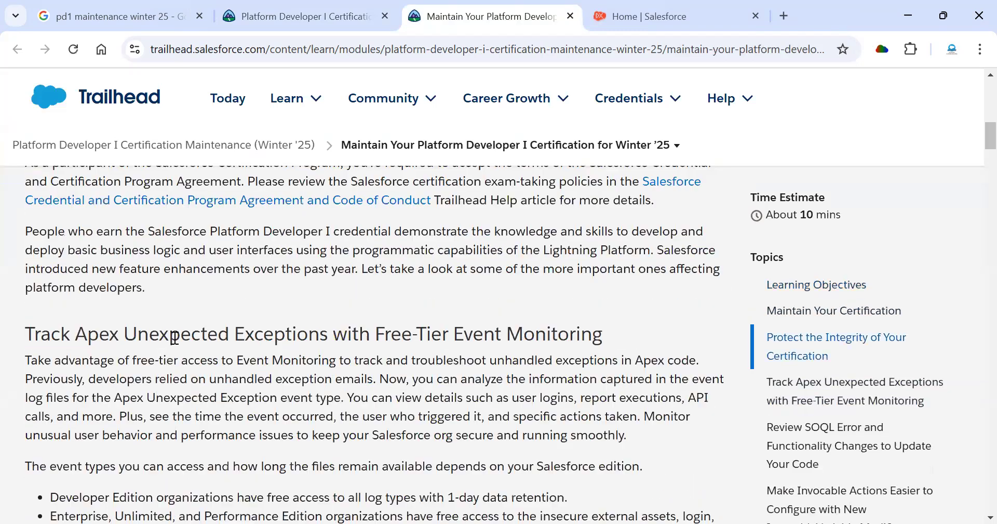
pyautogui.scroll(-10, 158, 374)
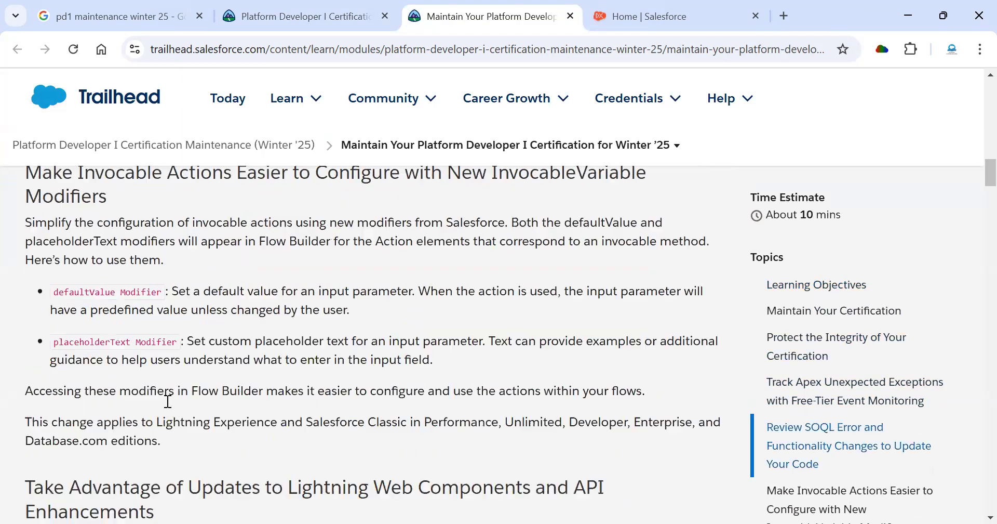
pyautogui.scroll(-10, 167, 401)
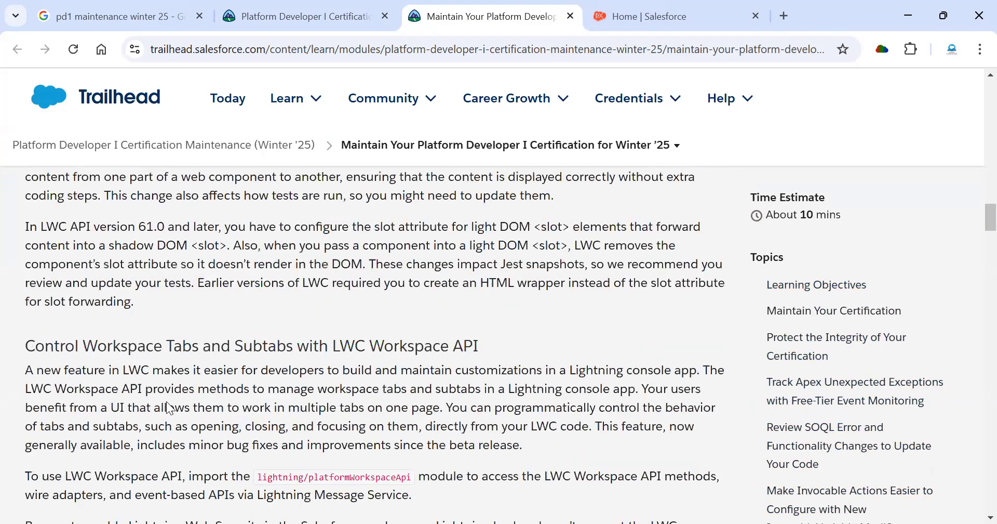
pyautogui.scroll(-15, 166, 401)
pyautogui.scroll(-7, 166, 401)
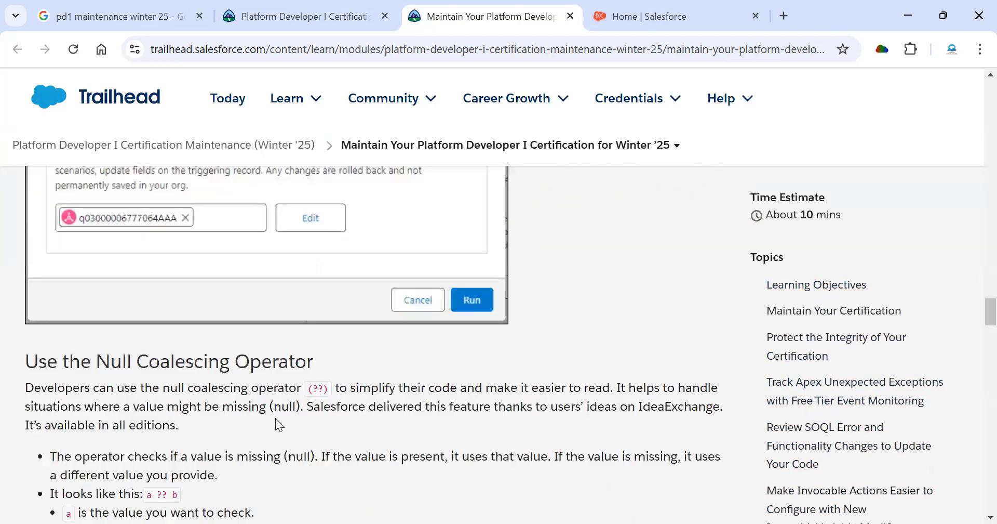
pyautogui.scroll(-2, 279, 424)
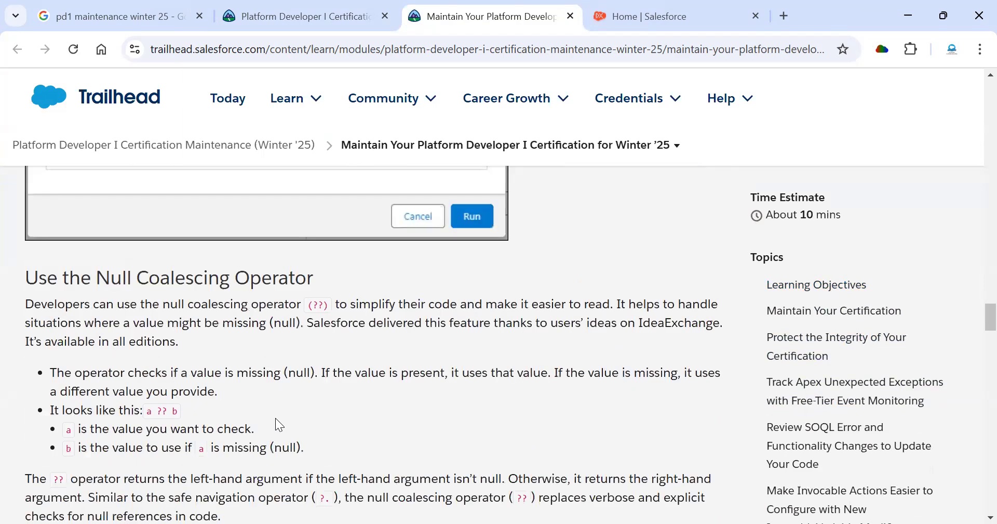
pyautogui.scroll(-7, 275, 418)
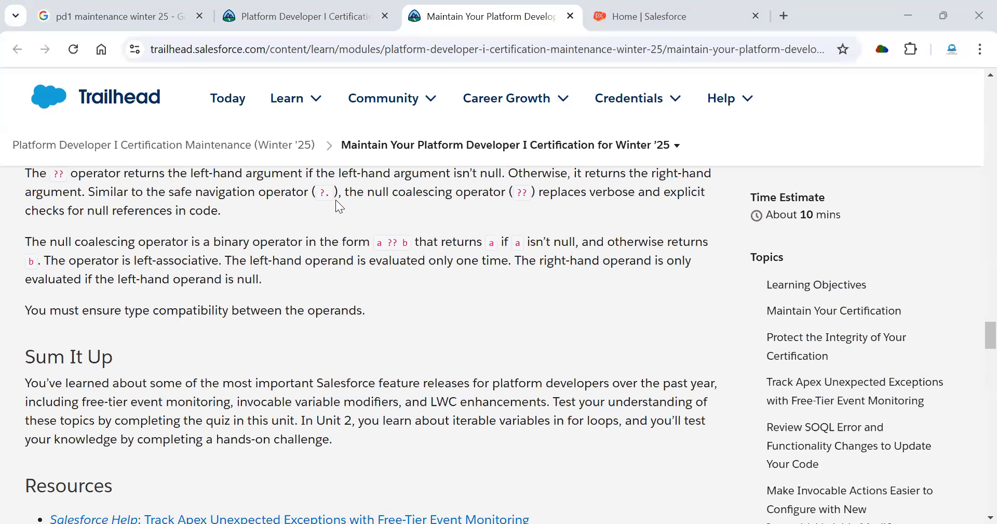
pyautogui.scroll(-5, 221, 336)
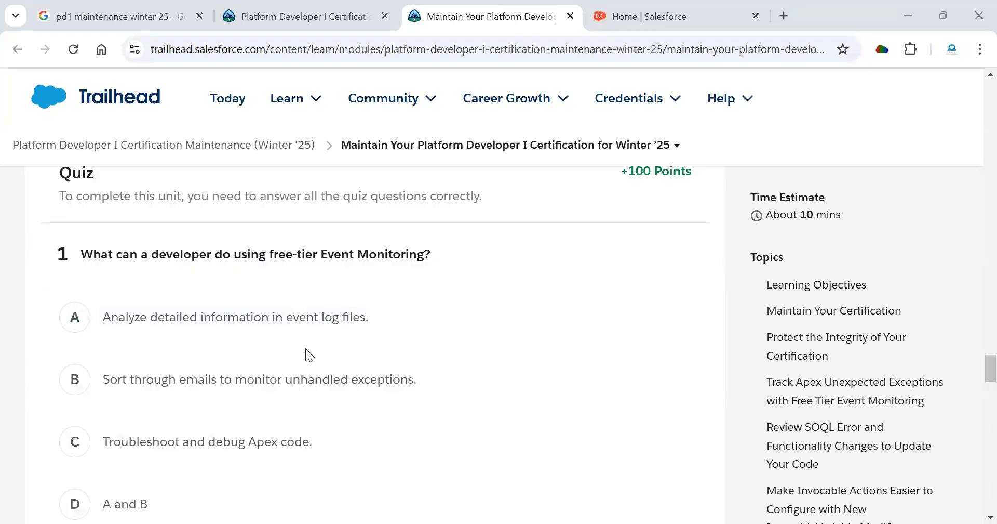
# - Answer question 2 with the SOQL error-parsing option and question 3 with custom guidance text
pyautogui.scroll(-2, 306, 348)
pyautogui.scroll(1, 306, 348)
pyautogui.scroll(1, 305, 348)
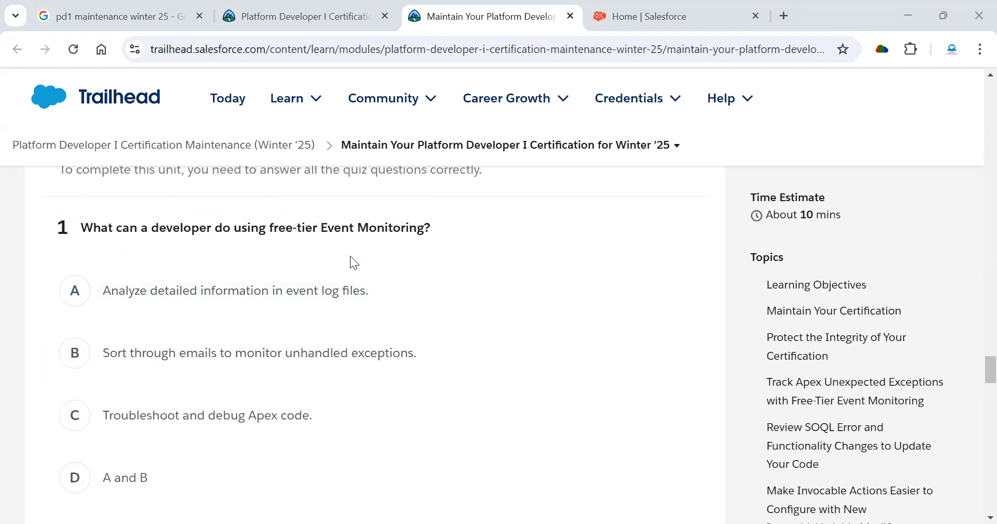
pyautogui.scroll(-3, 352, 344)
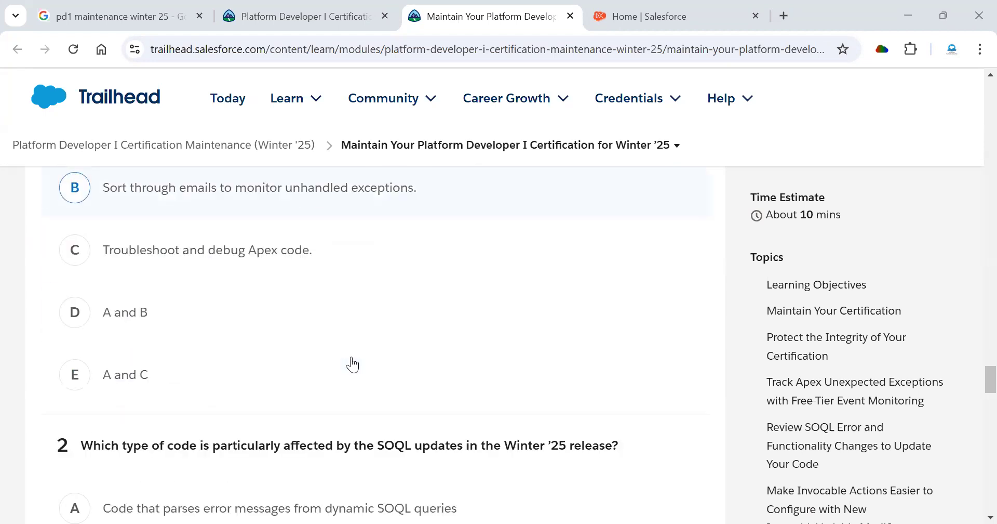
pyautogui.scroll(10, 281, 385)
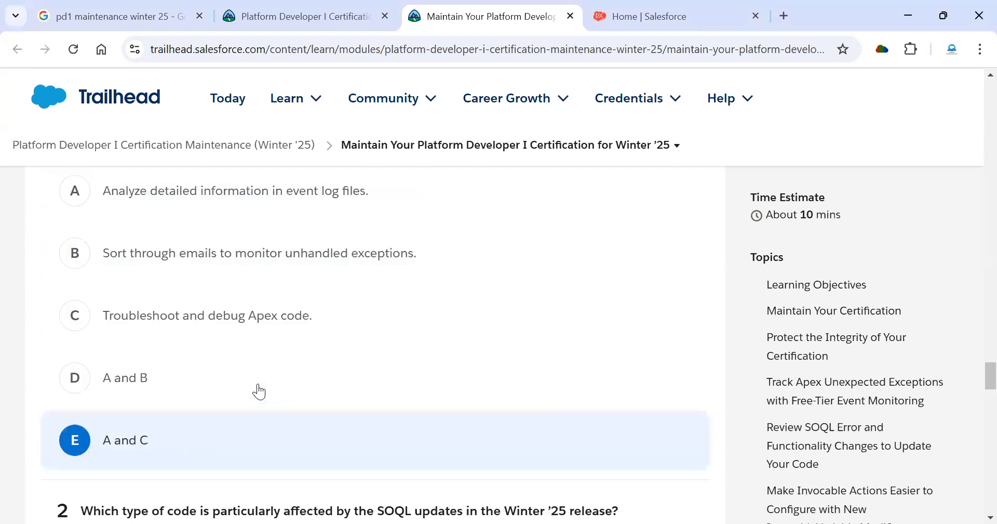
pyautogui.scroll(15, 259, 384)
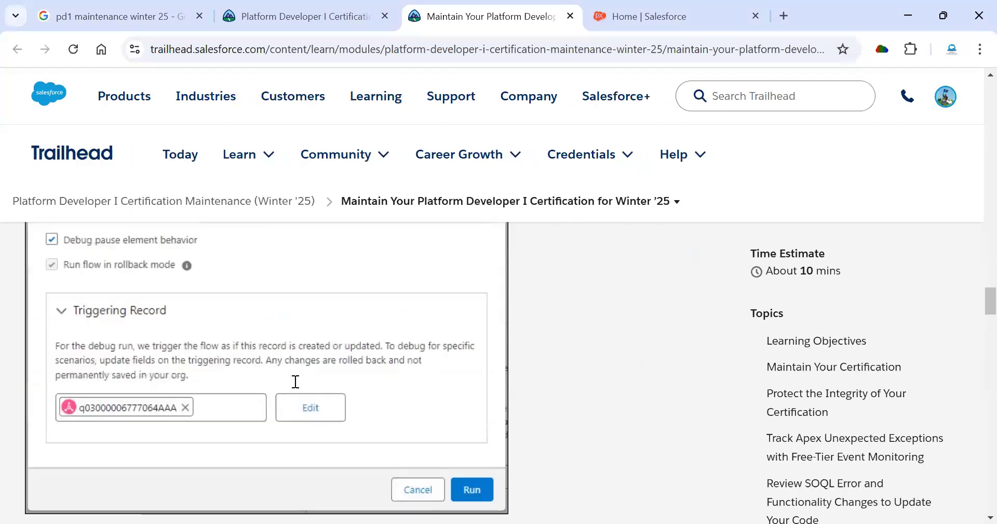
pyautogui.scroll(-5, 327, 437)
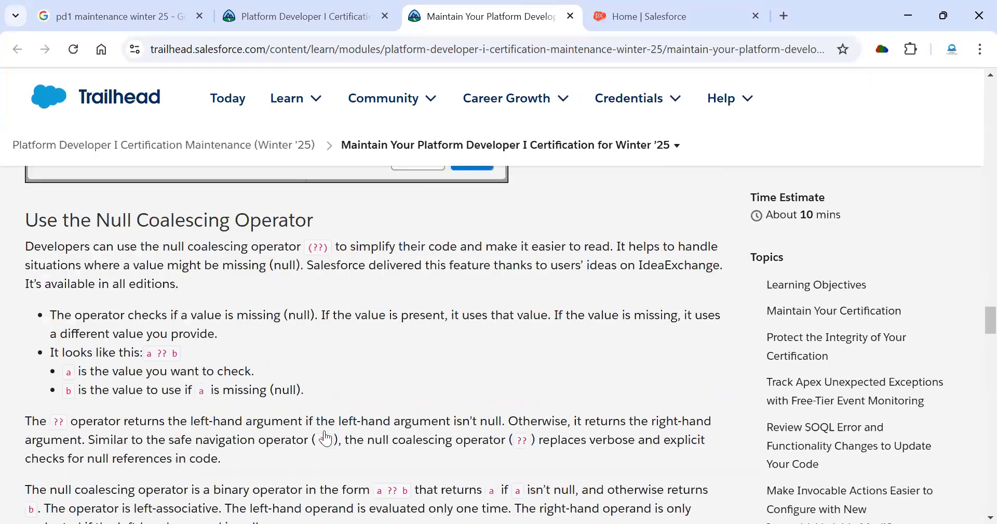
pyautogui.scroll(-15, 327, 436)
pyautogui.scroll(-5, 327, 436)
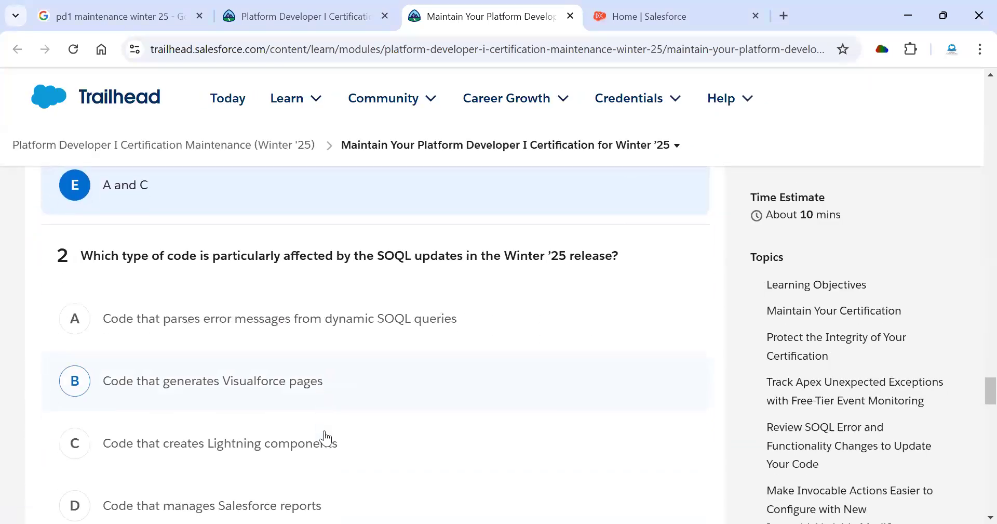
pyautogui.scroll(1, 321, 425)
pyautogui.click(196, 268)
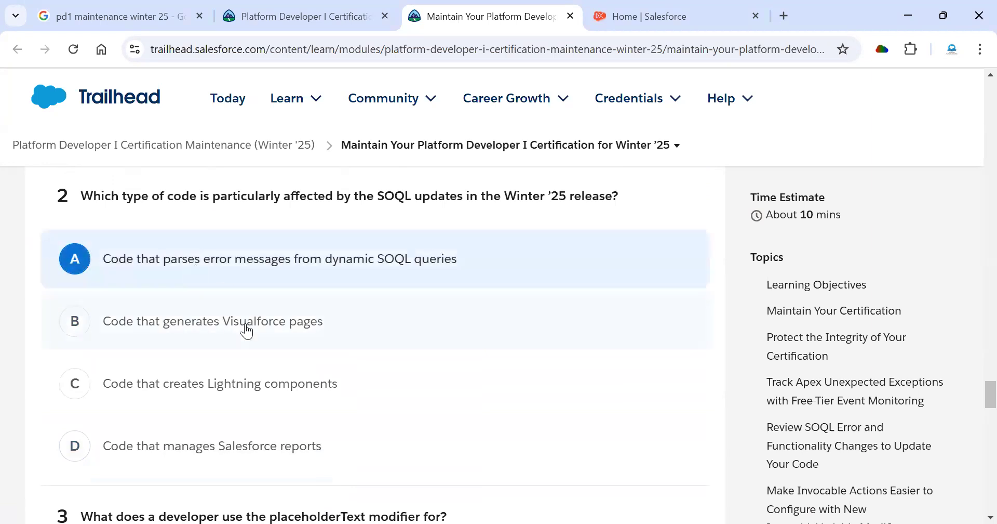
pyautogui.scroll(-2, 245, 330)
pyautogui.scroll(3, 245, 330)
pyautogui.scroll(-1, 246, 331)
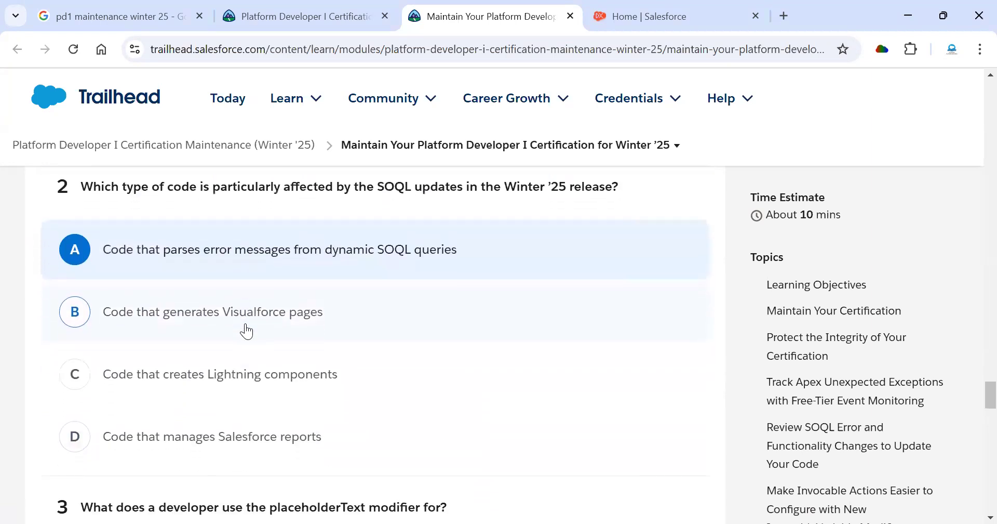
pyautogui.scroll(-1, 246, 330)
pyautogui.scroll(-5, 246, 331)
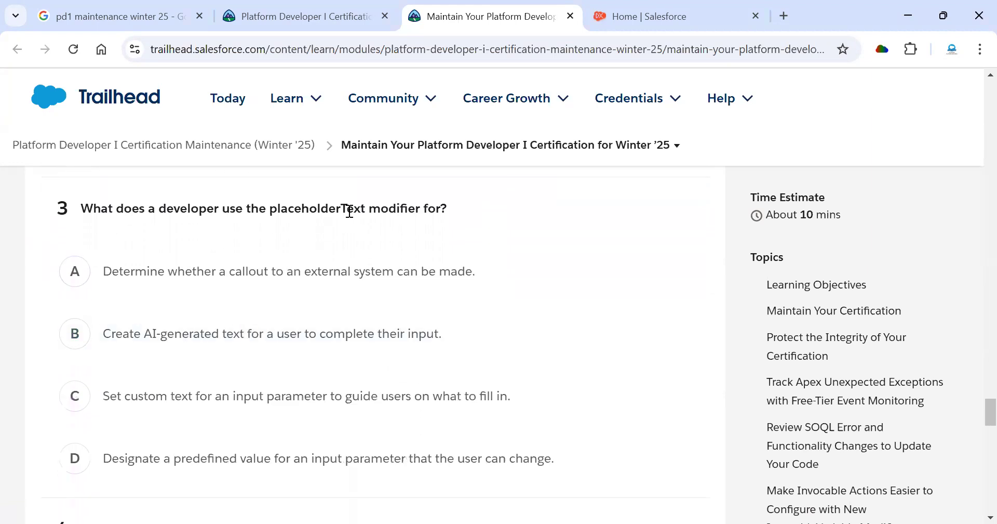
pyautogui.click(185, 398)
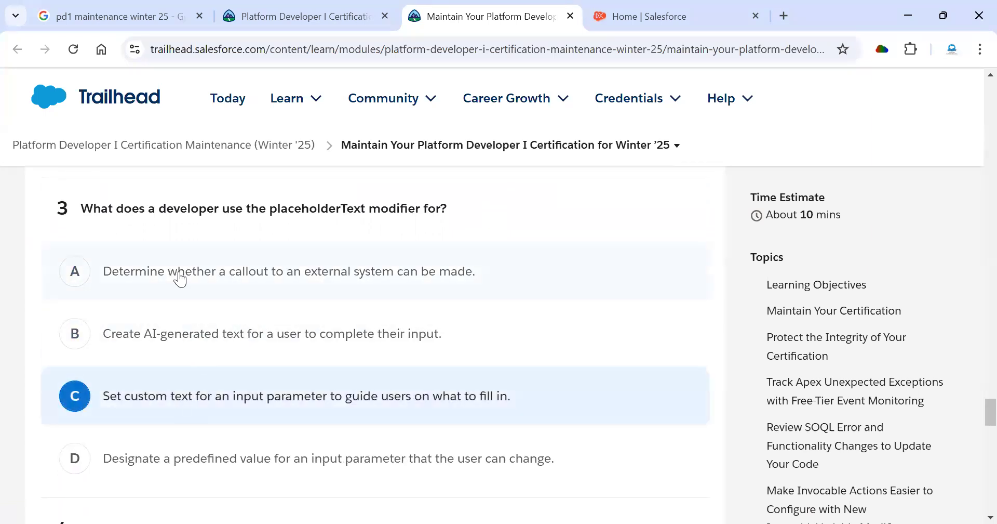
# - Answer questions 4–6: finding and selecting records, safe flow testing, default value for null
pyautogui.scroll(-5, 206, 358)
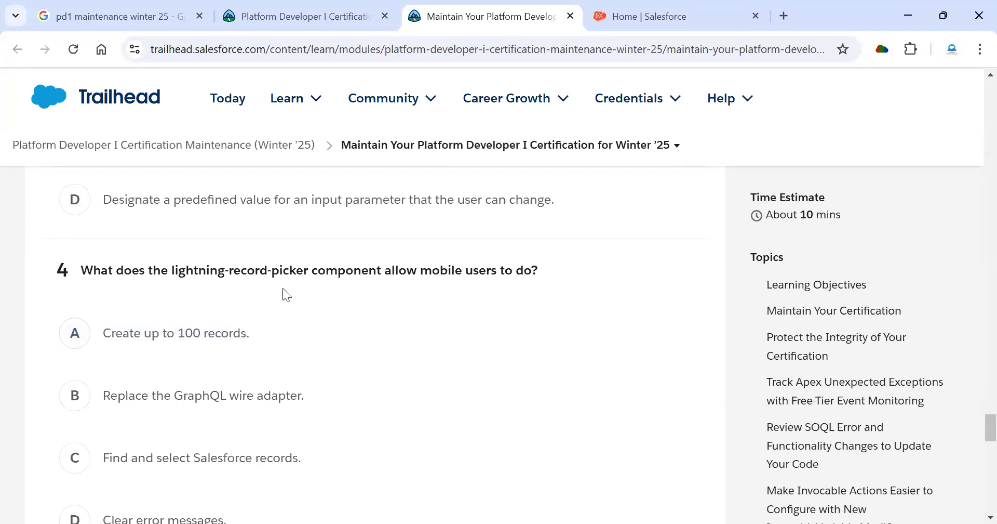
pyautogui.scroll(-1, 396, 338)
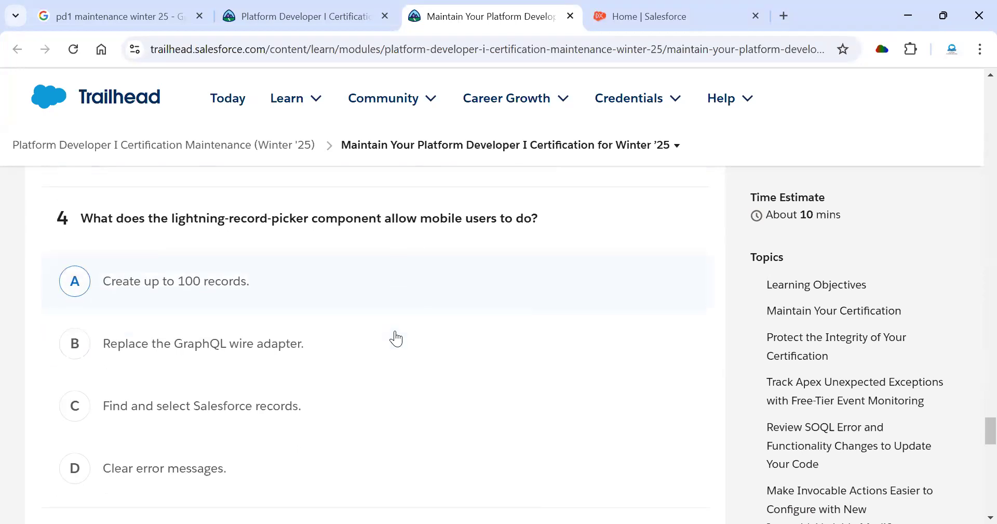
pyautogui.click(201, 416)
pyautogui.scroll(-4, 310, 416)
pyautogui.scroll(-2, 310, 415)
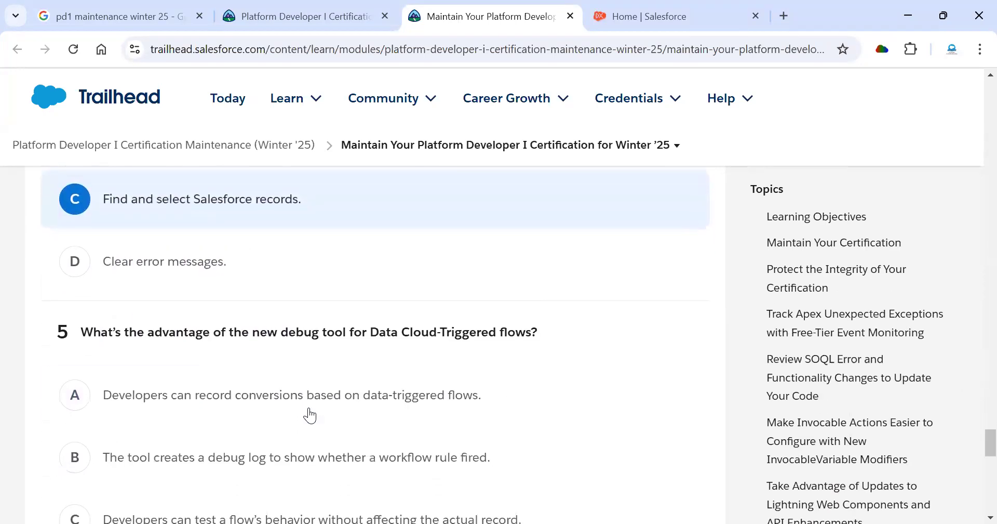
pyautogui.scroll(-1, 309, 414)
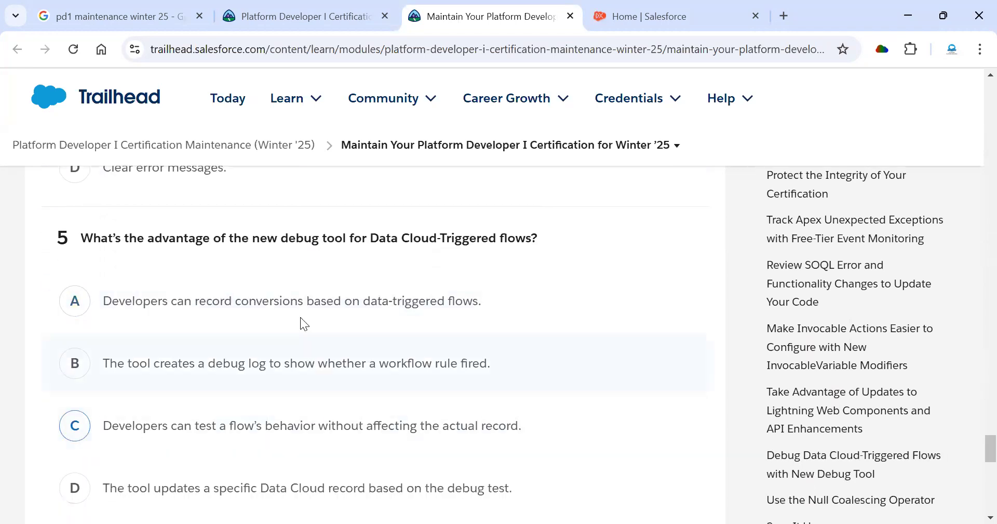
pyautogui.scroll(-1, 309, 372)
pyautogui.scroll(-1, 303, 397)
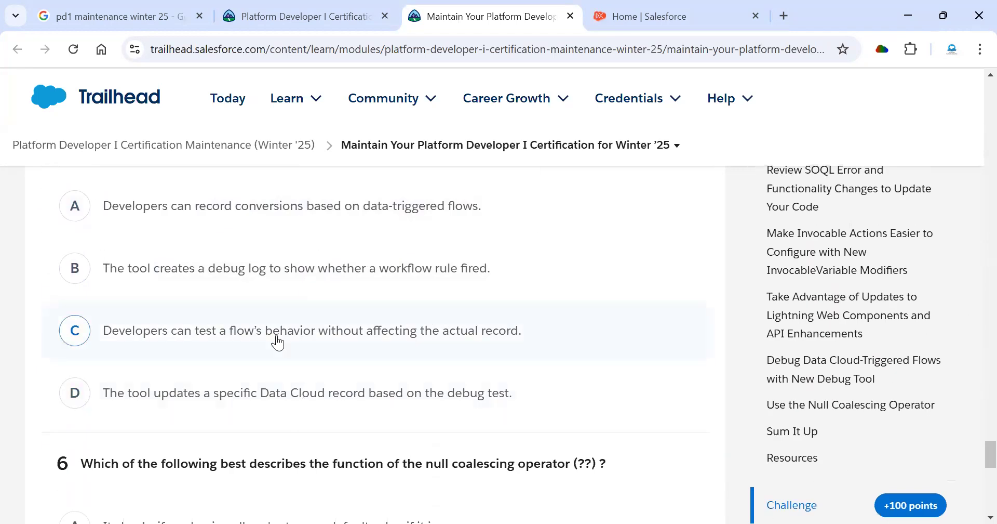
pyautogui.click(303, 342)
pyautogui.scroll(-3, 348, 358)
pyautogui.scroll(-2, 346, 360)
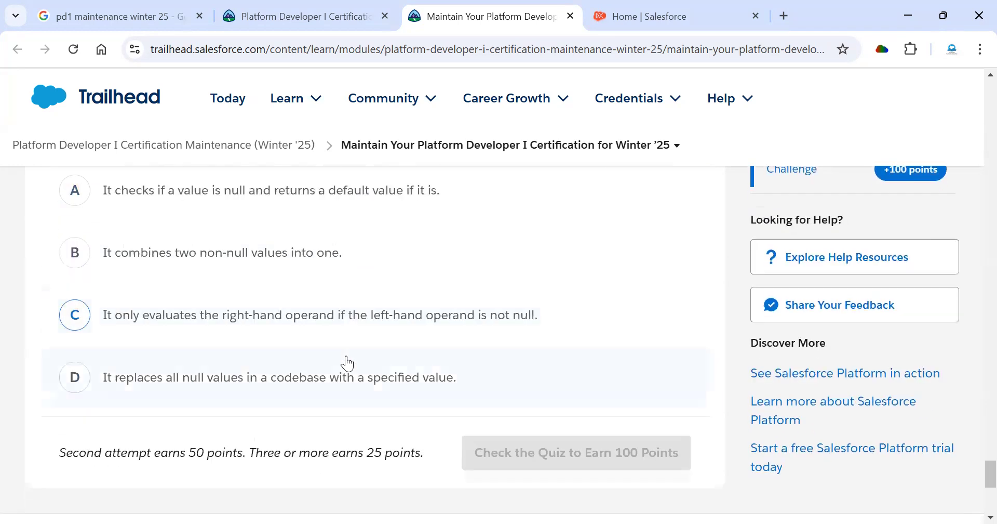
pyautogui.scroll(1, 346, 360)
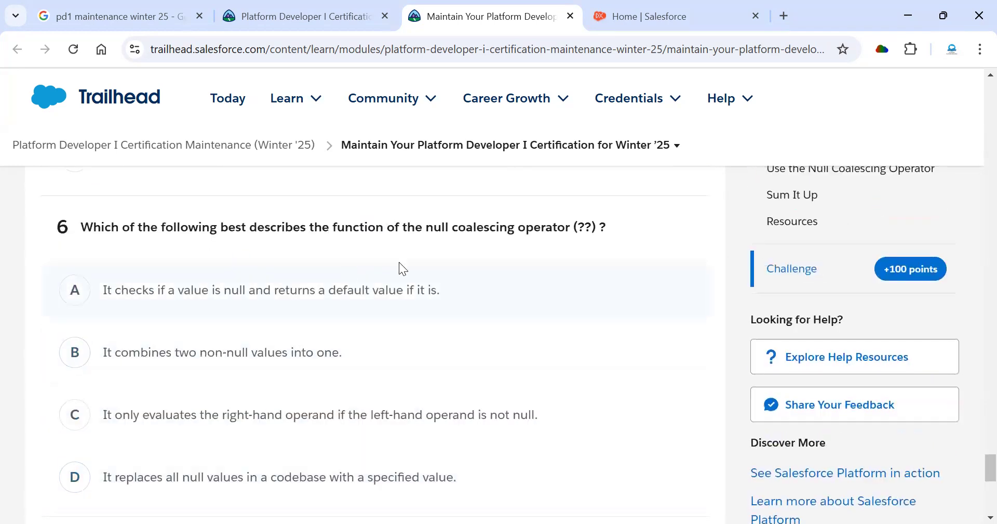
pyautogui.click(232, 293)
# - Submit the quiz for grading to earn 100 points
pyautogui.scroll(-3, 376, 359)
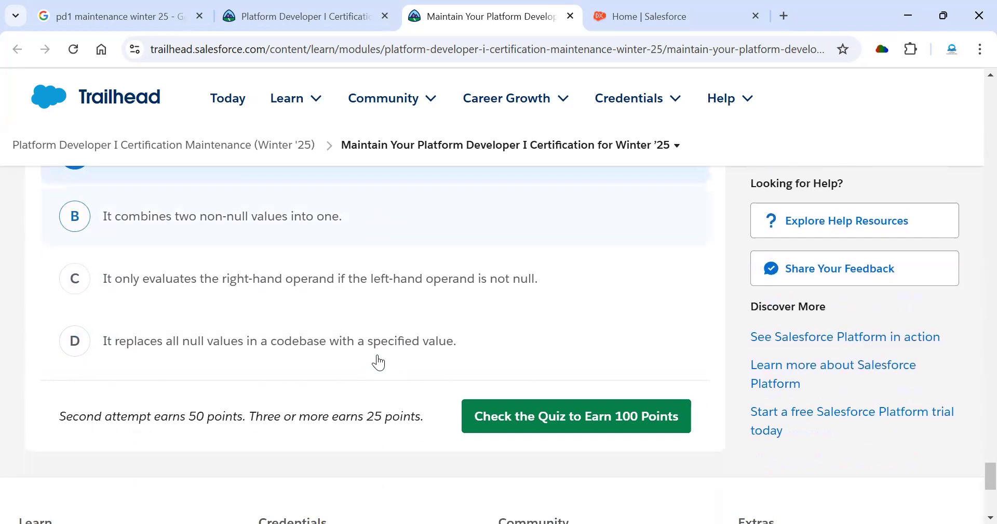
pyautogui.scroll(-2, 321, 411)
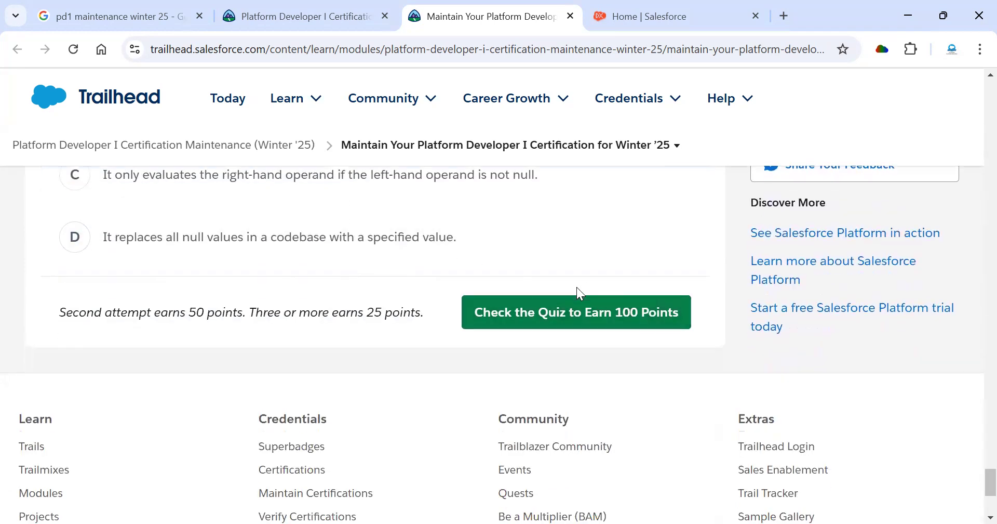
pyautogui.click(558, 310)
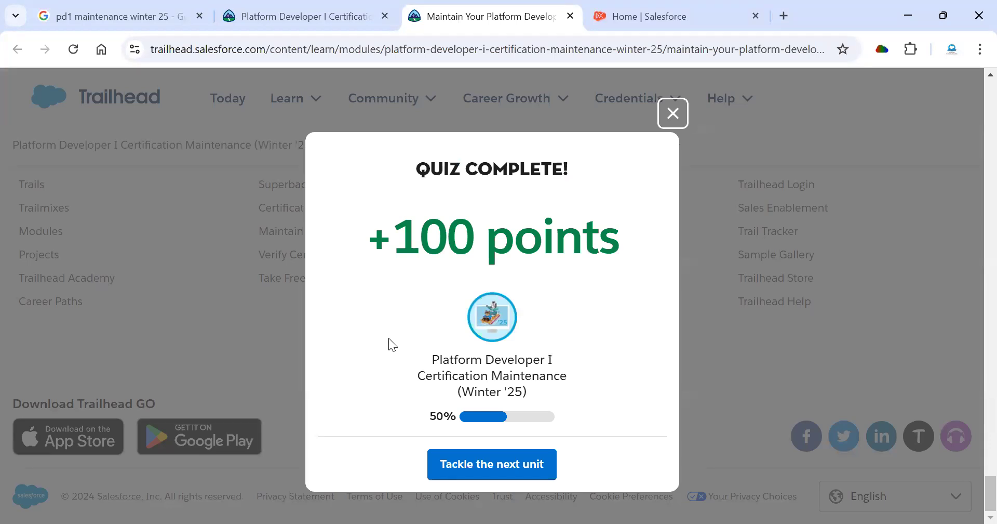
# - From the module overview, open the second unit, Get Hands-On with an Iterable Variable in For Loops, in a new tab
pyautogui.click(304, 15)
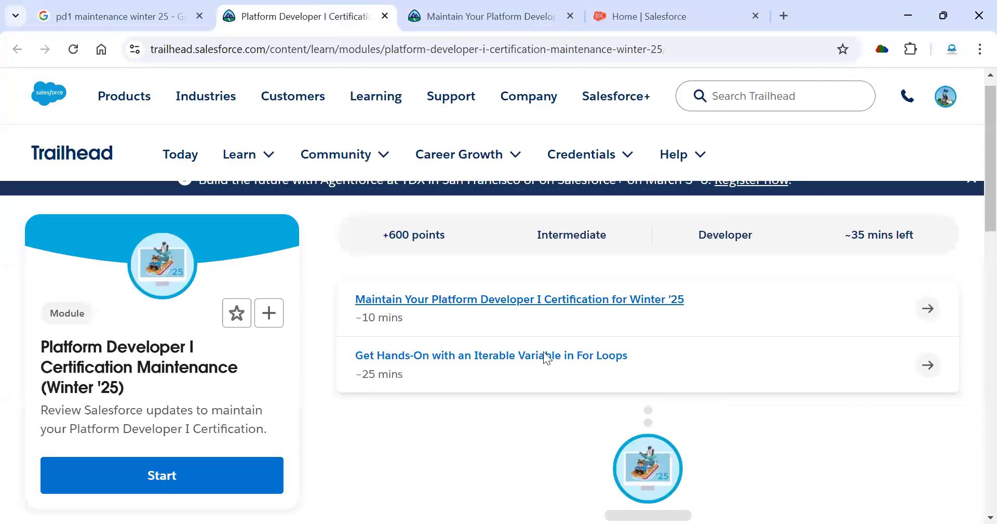
pyautogui.rightClick(528, 354)
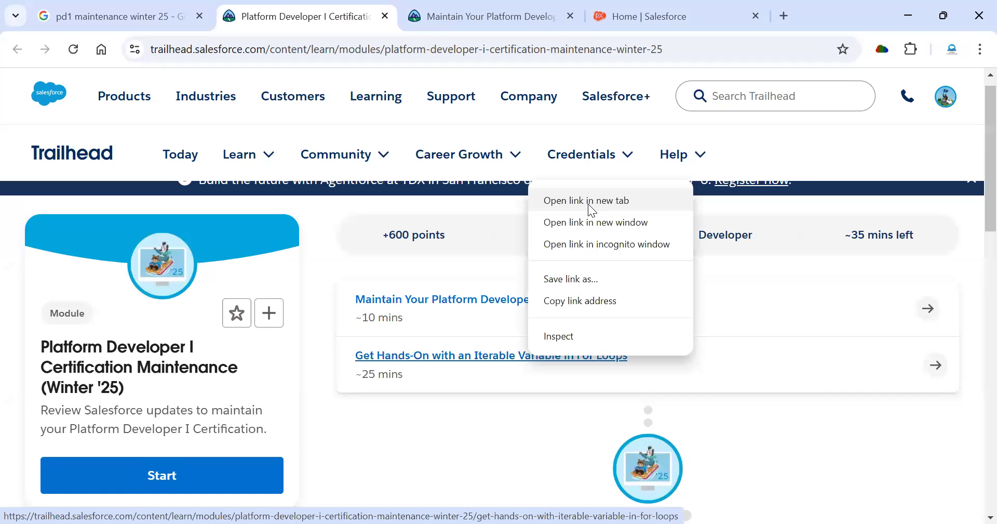
pyautogui.click(588, 201)
pyautogui.click(606, 15)
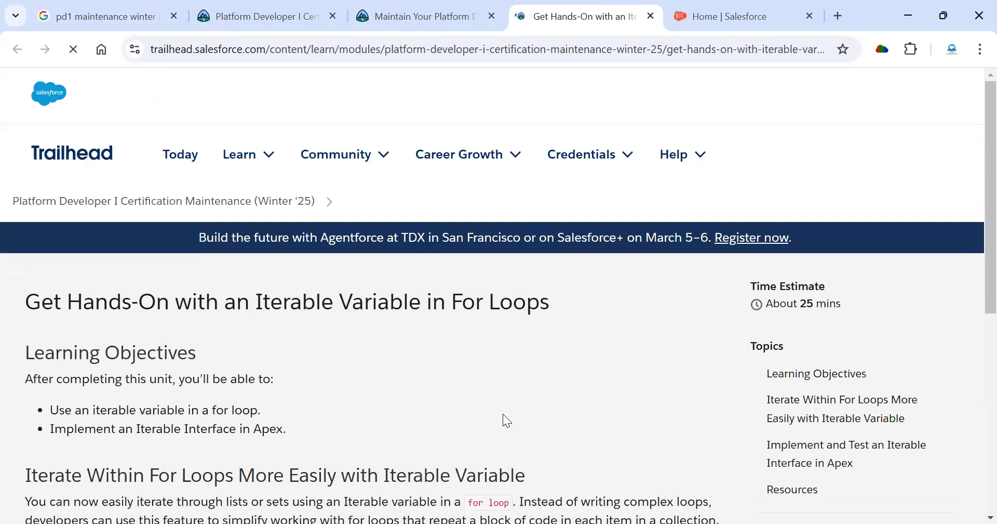
# - Launch the hands-on org for the 500-point Iterable Variable challenge
pyautogui.scroll(-5, 426, 376)
pyautogui.scroll(2, 333, 321)
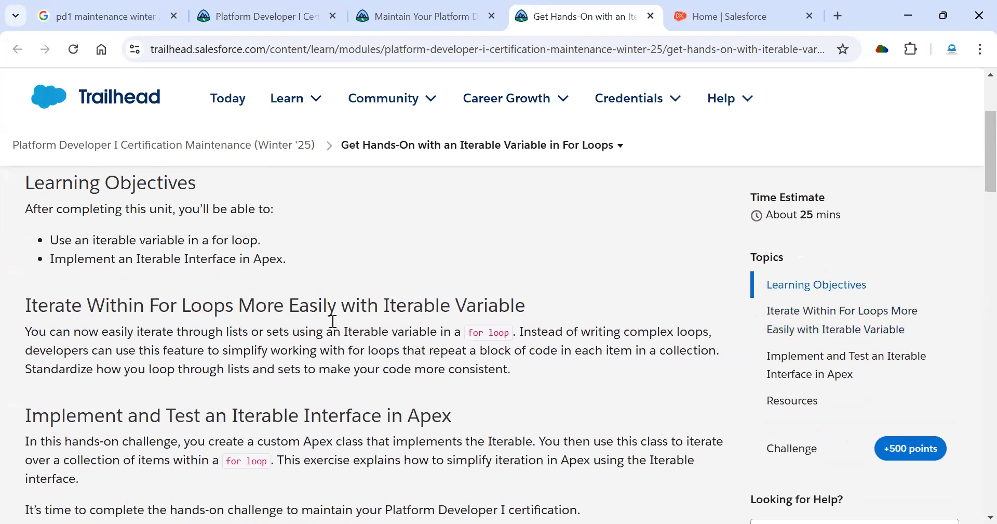
pyautogui.scroll(-10, 331, 320)
pyautogui.scroll(10, 331, 320)
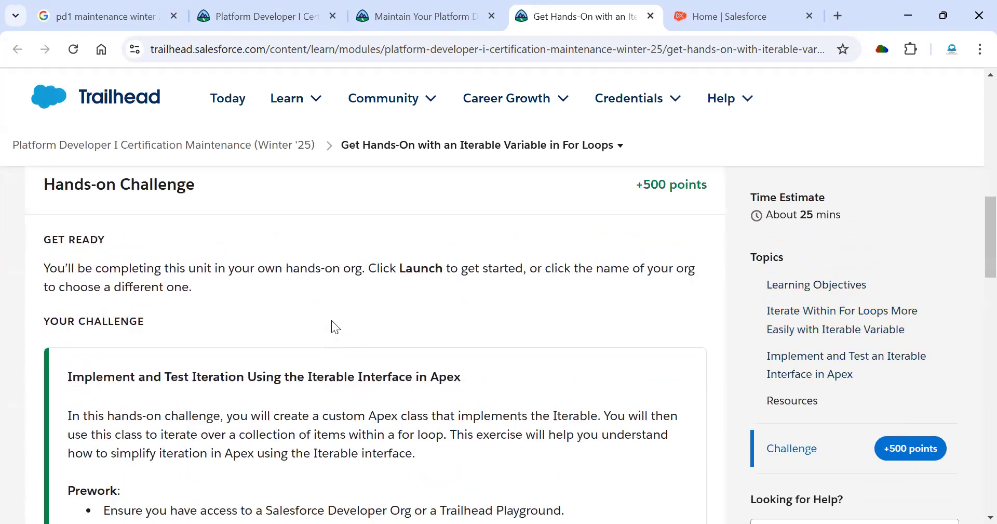
pyautogui.scroll(-12, 420, 387)
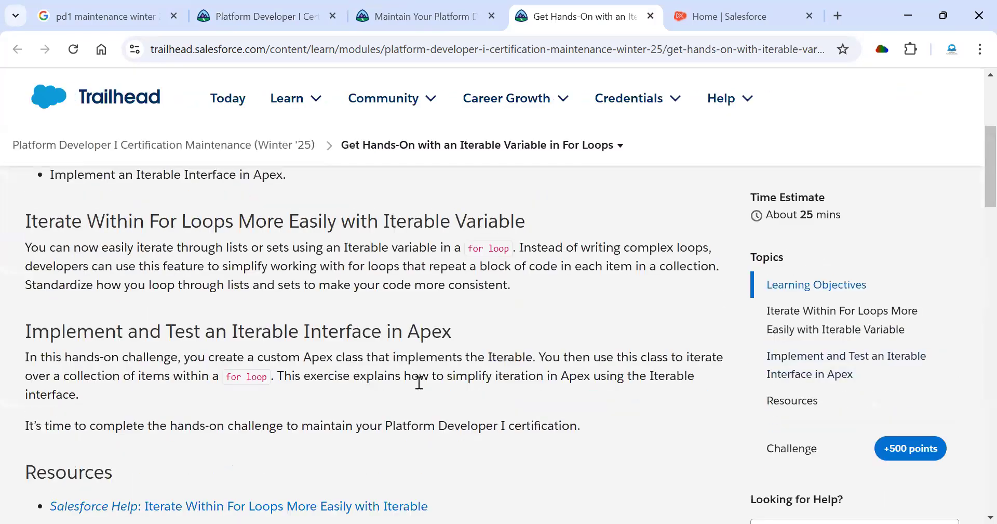
pyautogui.scroll(-18, 419, 383)
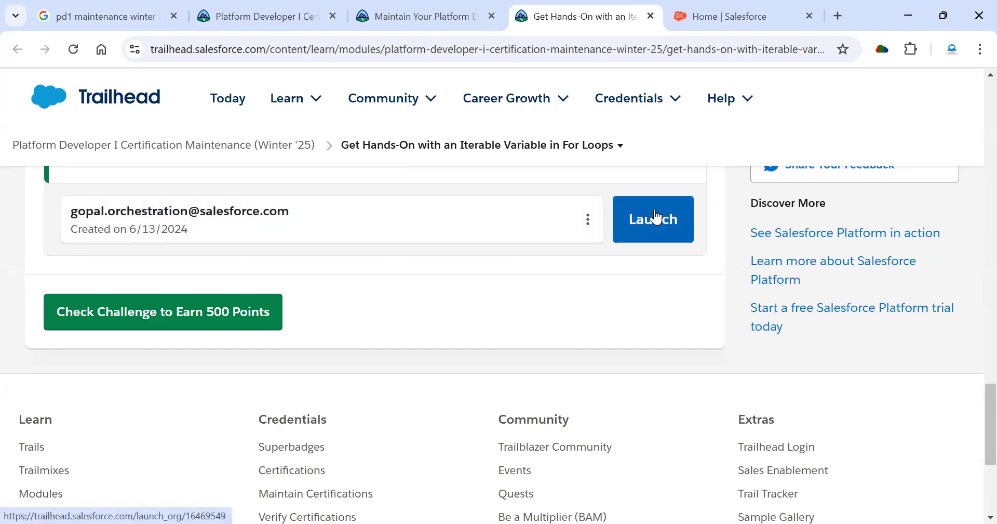
pyautogui.click(741, 15)
# - Return to the completed quiz results and move on to the module's next unit
pyautogui.scroll(-4, 591, 225)
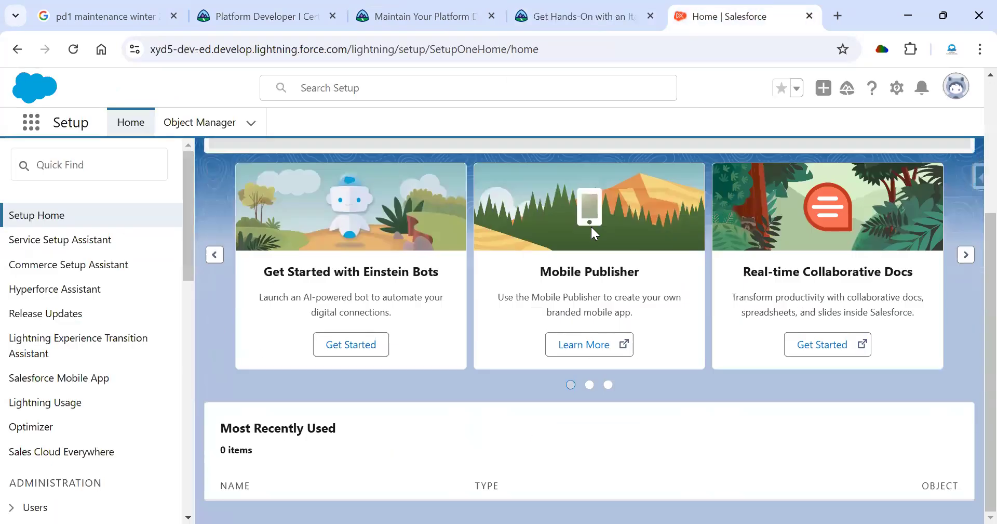
pyautogui.scroll(4, 591, 226)
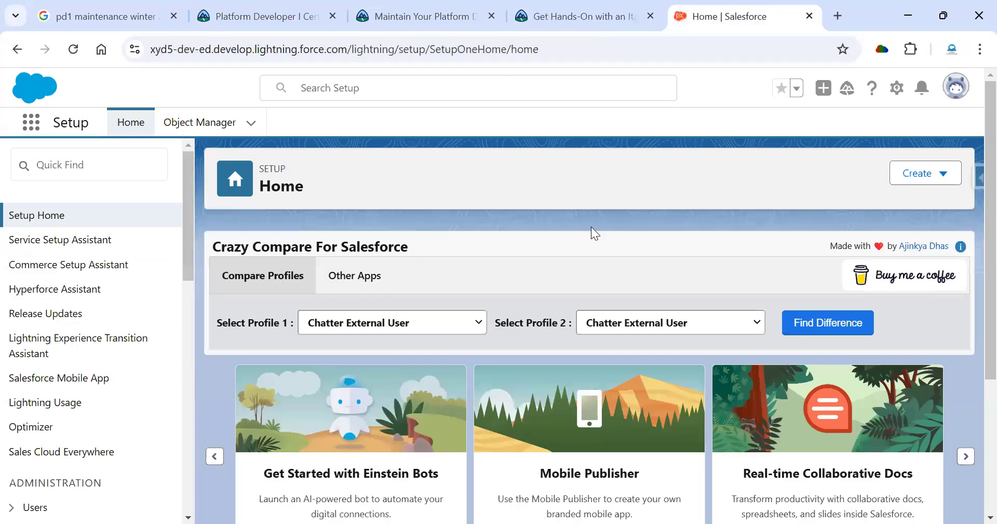
pyautogui.click(481, 8)
pyautogui.click(538, 7)
pyautogui.click(470, 8)
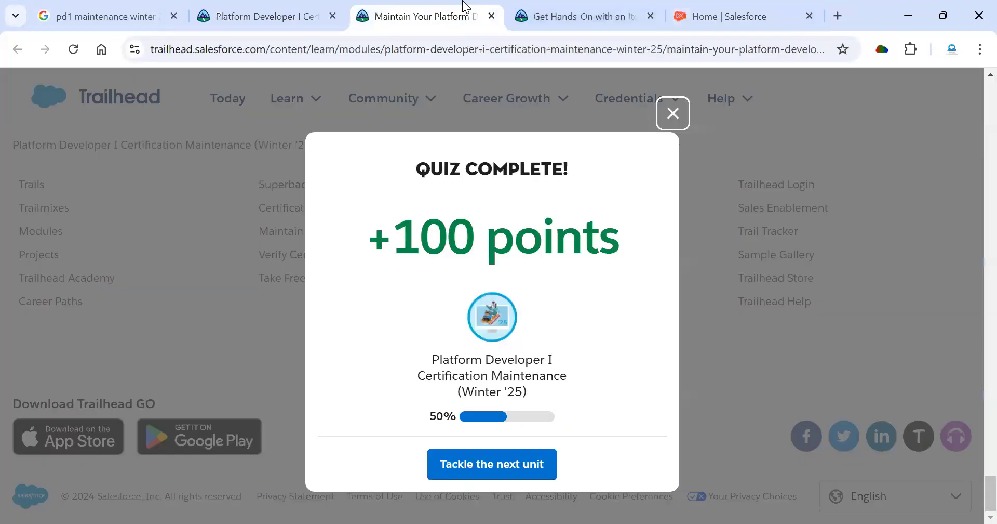
pyautogui.click(492, 464)
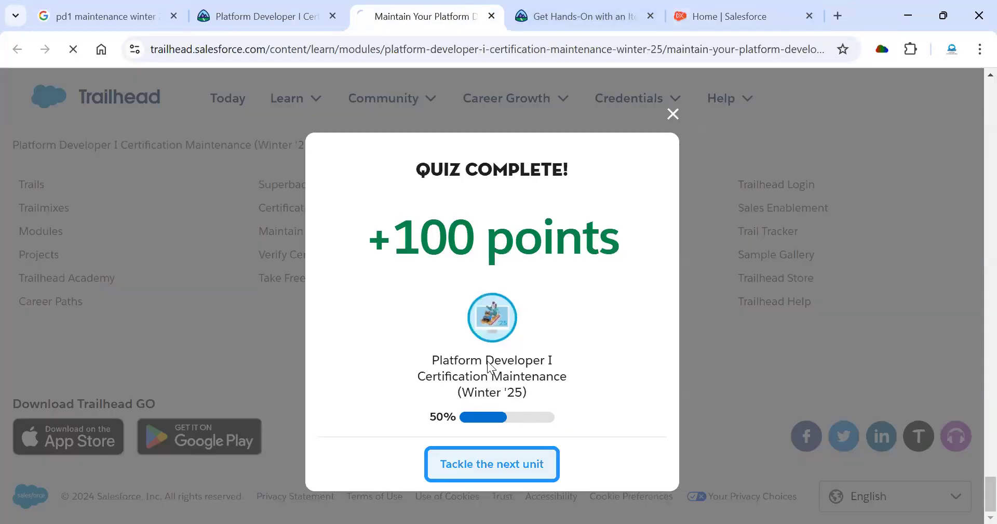
pyautogui.click(577, 16)
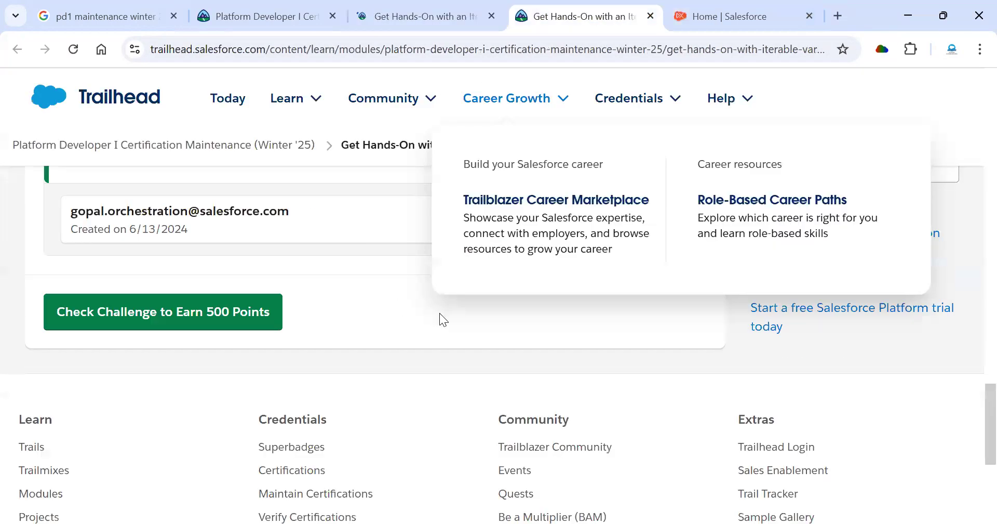
pyautogui.scroll(10, 440, 312)
pyautogui.scroll(3, 439, 313)
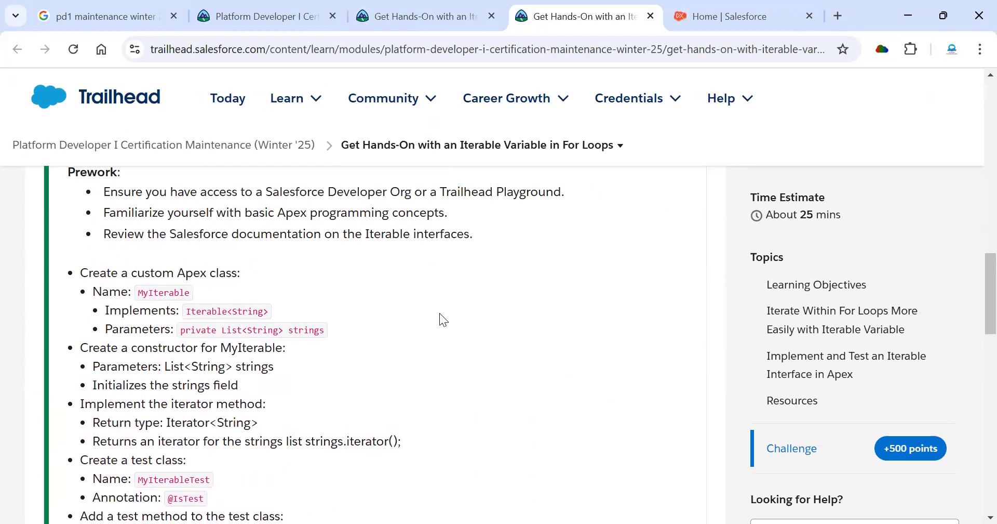
pyautogui.doubleClick(167, 292)
pyautogui.scroll(-4, 285, 336)
pyautogui.scroll(-1, 285, 338)
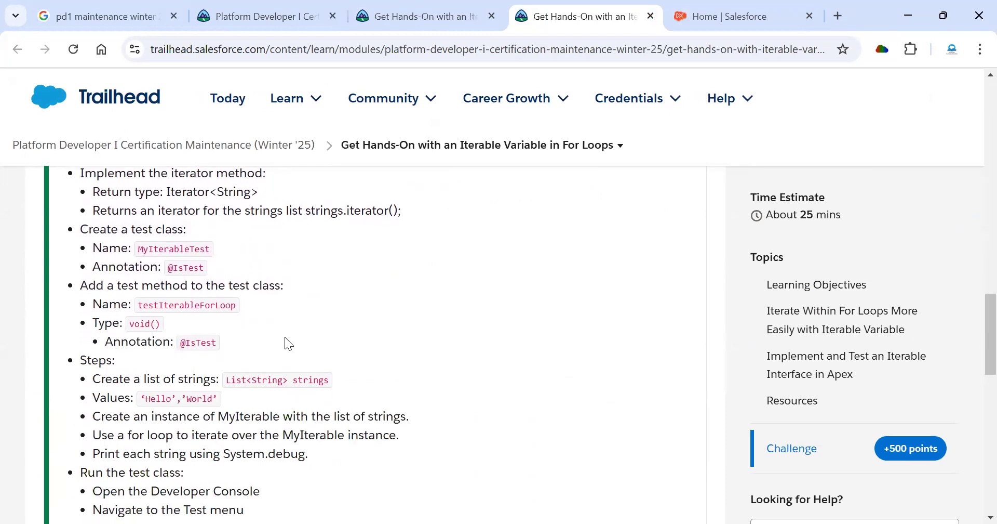
pyautogui.doubleClick(186, 247)
pyautogui.click(329, 290)
pyautogui.scroll(4, 330, 290)
pyautogui.scroll(-1, 206, 374)
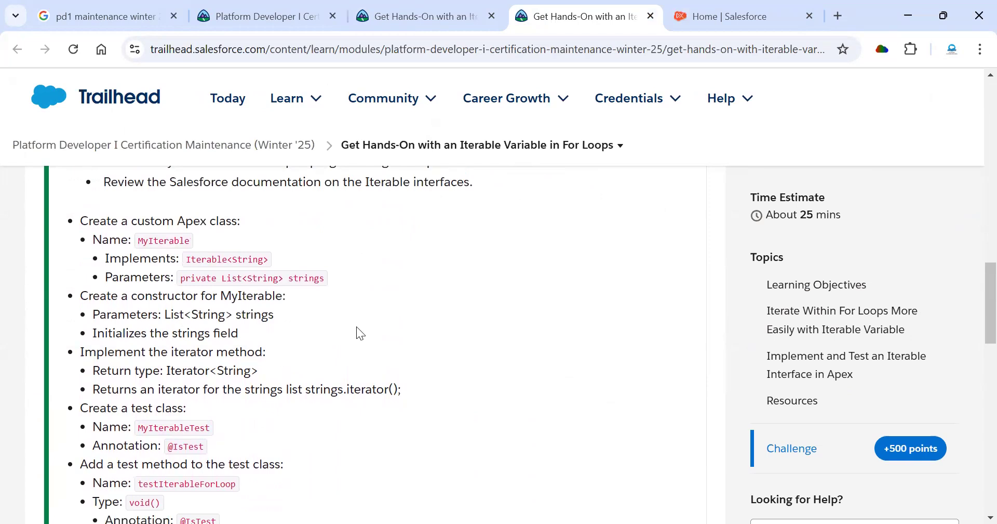
pyautogui.scroll(-4, 357, 328)
pyautogui.scroll(6, 357, 326)
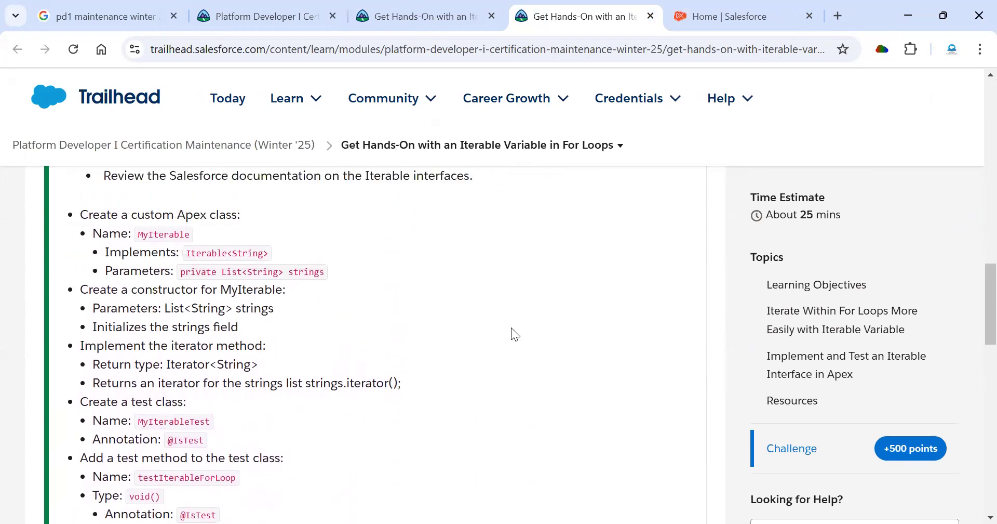
pyautogui.scroll(-1, 546, 342)
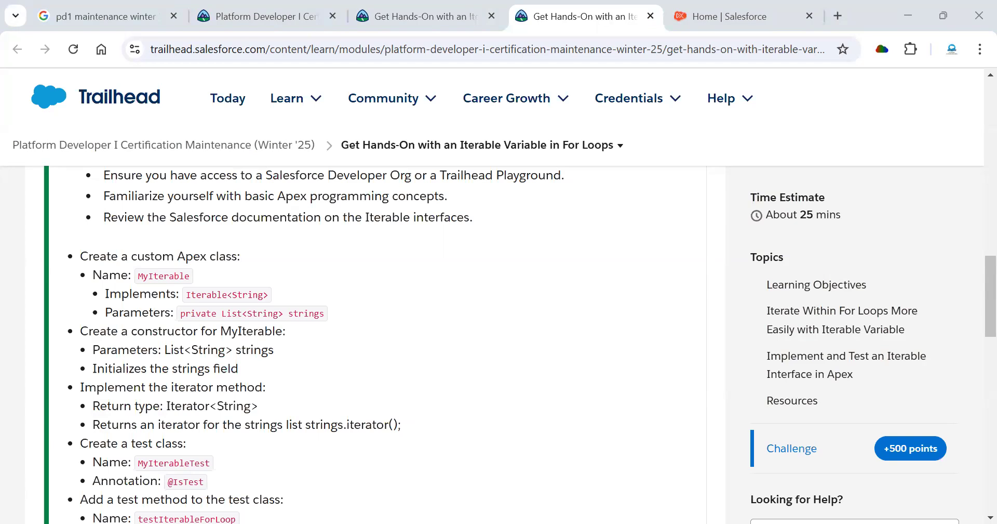
# - Open the Developer Console from the hands-on org's Setup menu
pyautogui.click(749, 22)
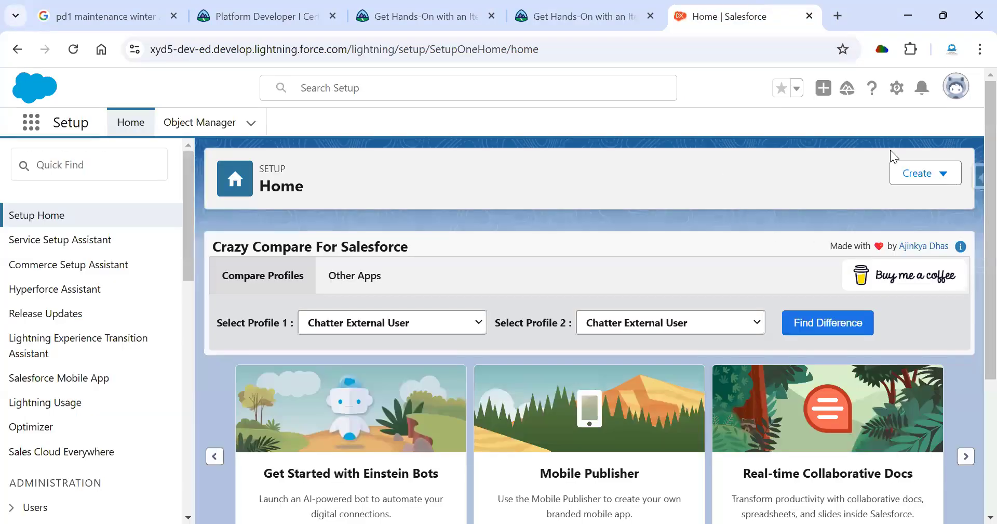
pyautogui.click(897, 87)
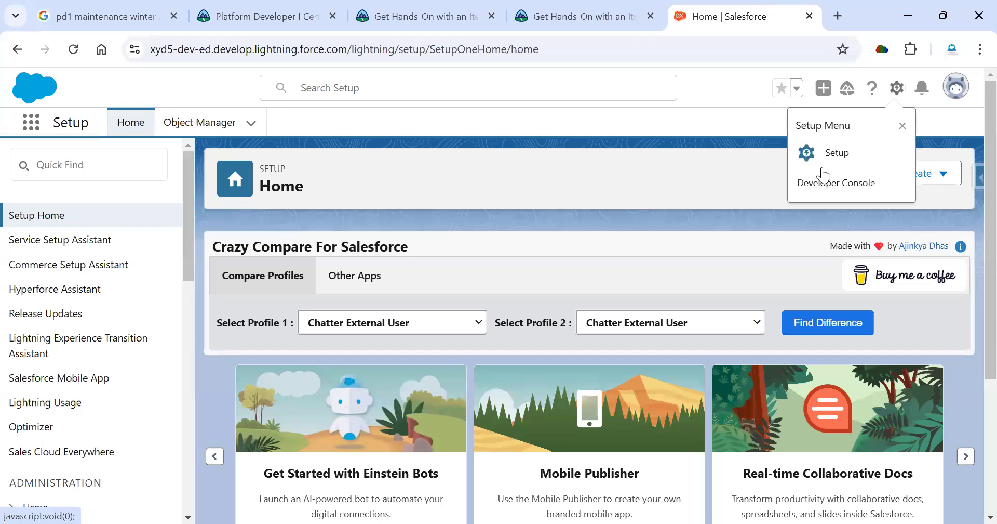
pyautogui.click(831, 185)
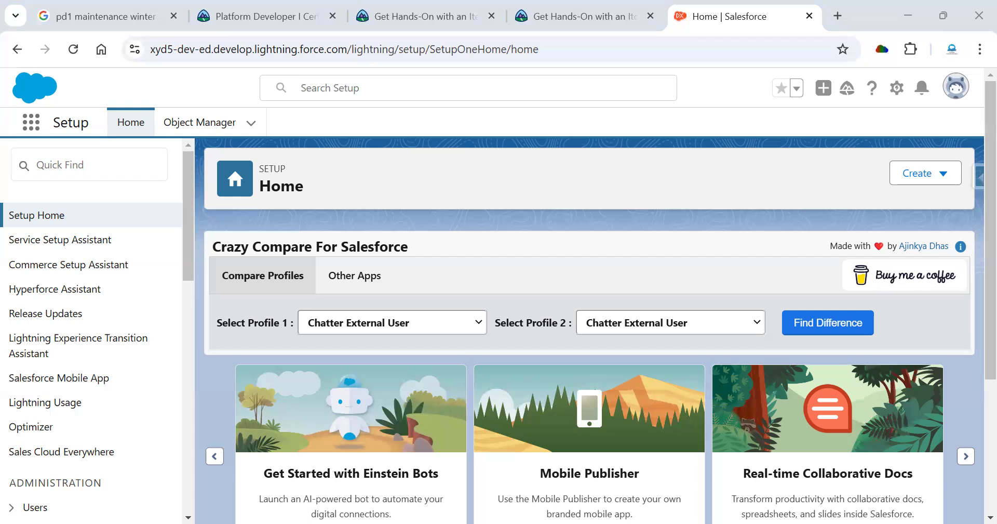
# - Scroll the hands-on unit down to the Check Challenge to Earn 500 Points button
pyautogui.click(447, 15)
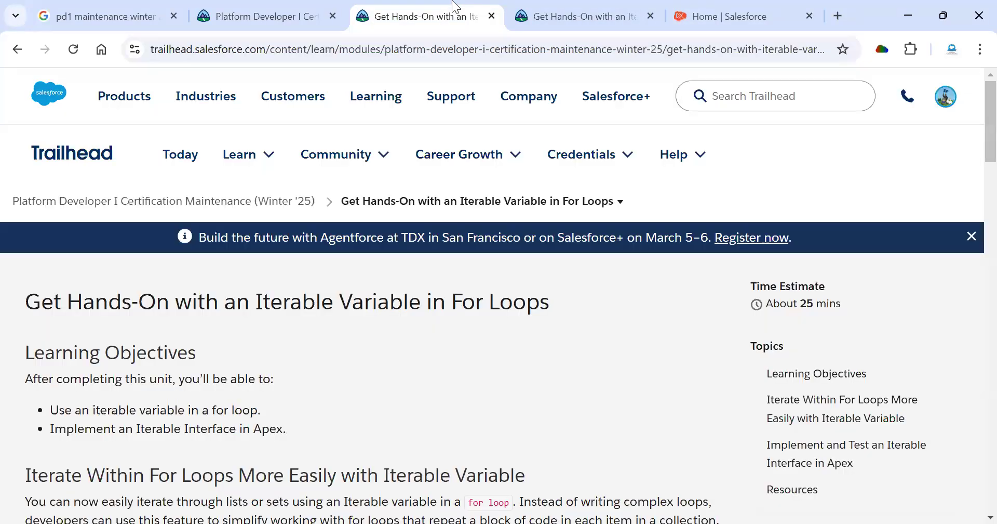
pyautogui.click(571, 12)
pyautogui.scroll(-10, 244, 304)
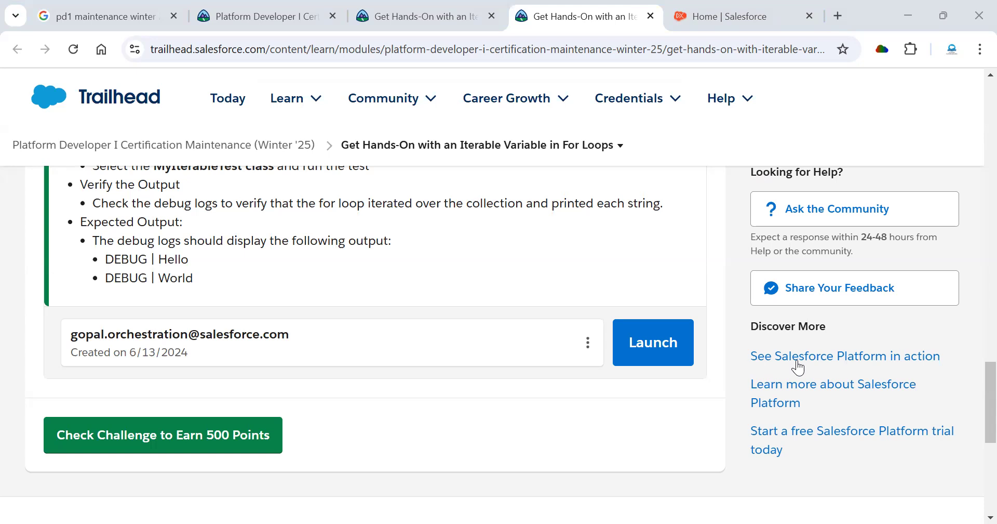
# - Run Check Challenge to Earn 500 Points and wait for the check to pass
pyautogui.scroll(-3, 430, 251)
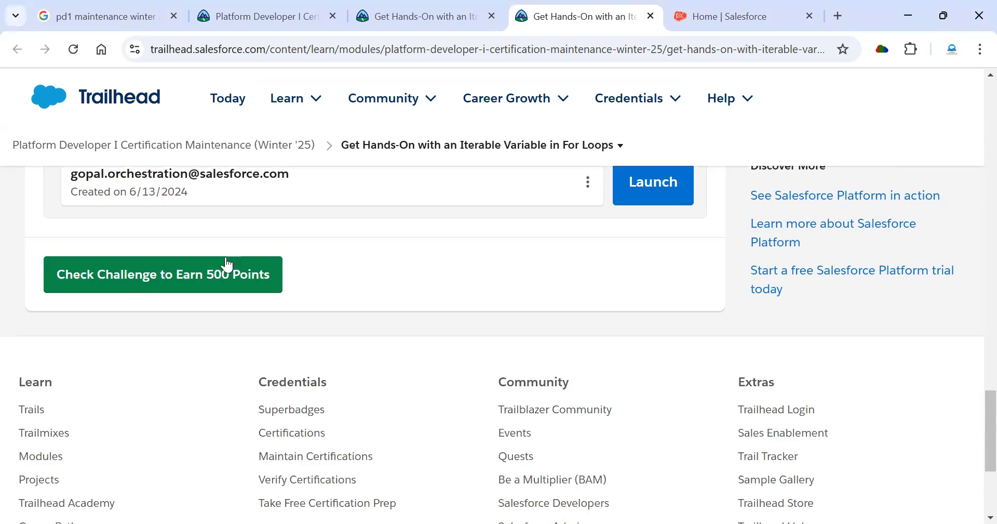
pyautogui.click(188, 281)
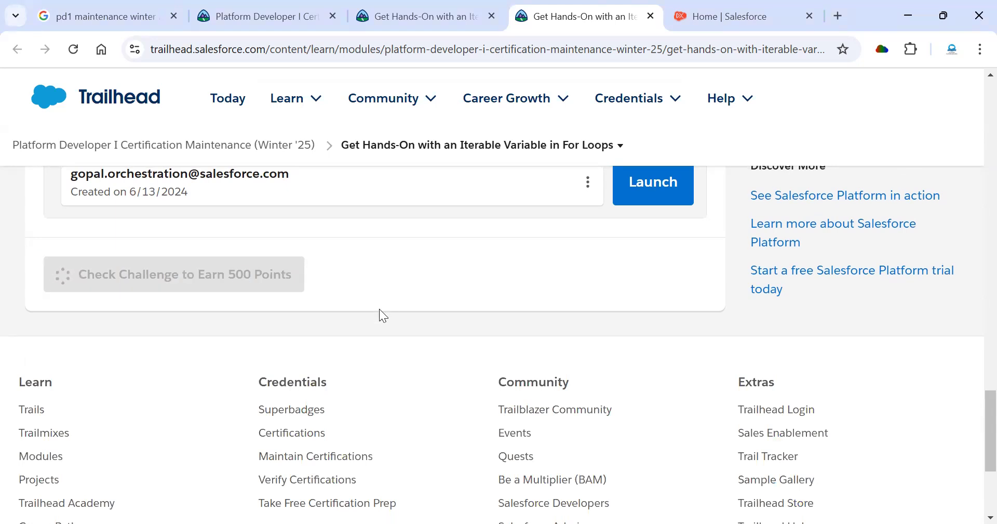
pyautogui.scroll(1, 379, 308)
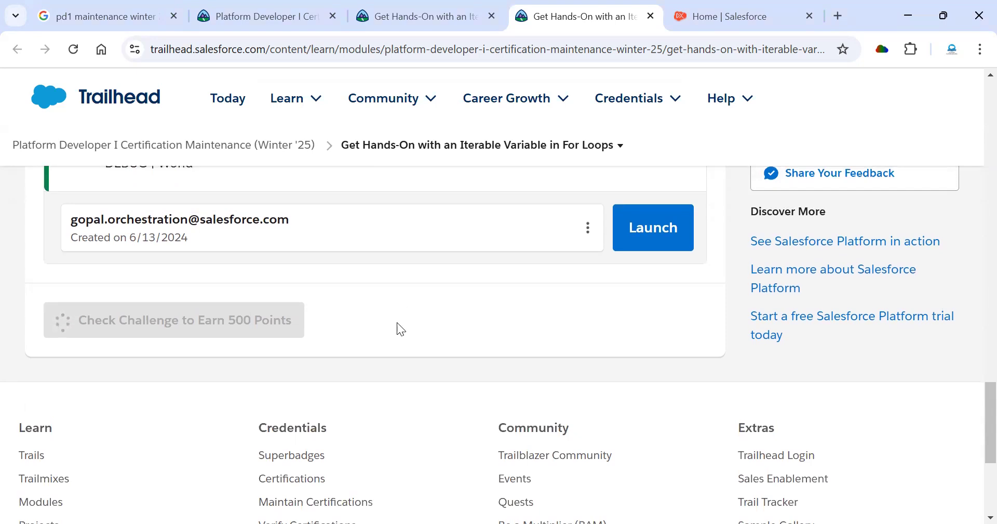
pyautogui.scroll(1, 401, 329)
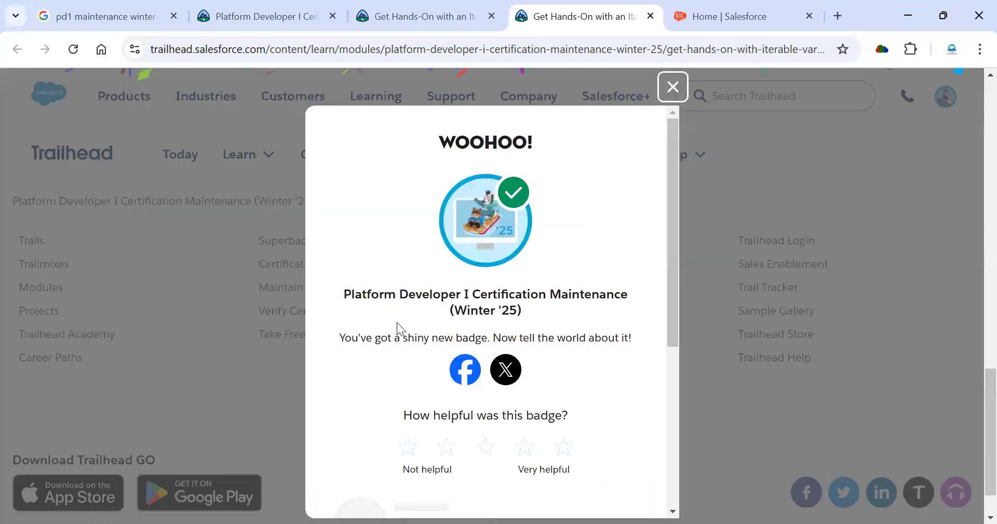
# - Scroll through the WOOHOO badge popup's recommended modules and back to the top
pyautogui.scroll(-3, 472, 328)
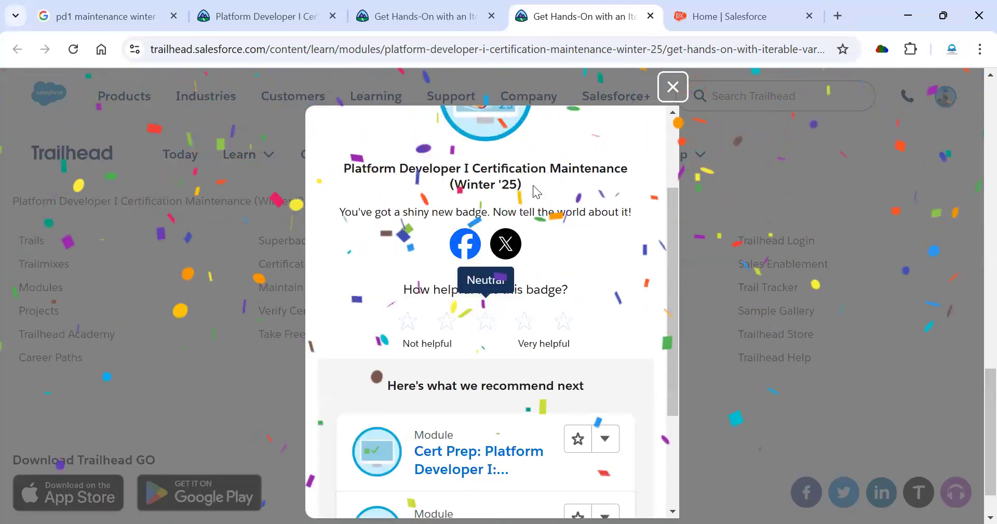
pyautogui.scroll(-4, 575, 248)
pyautogui.scroll(7, 485, 257)
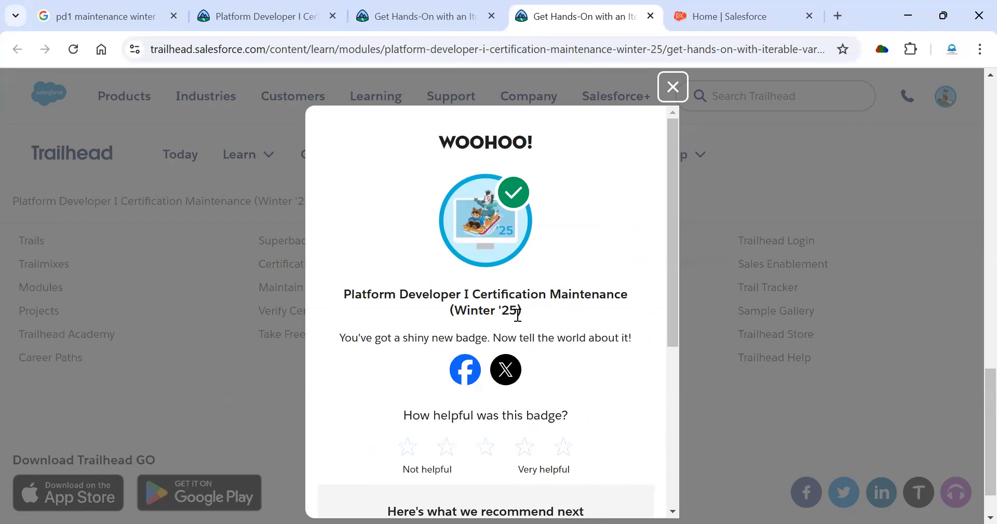
pyautogui.scroll(-5, 557, 285)
pyautogui.scroll(5, 495, 348)
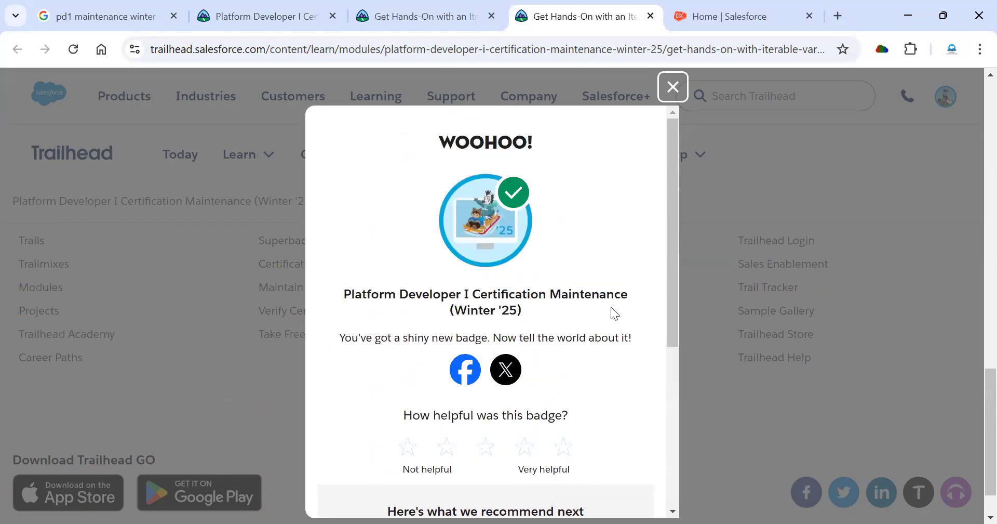